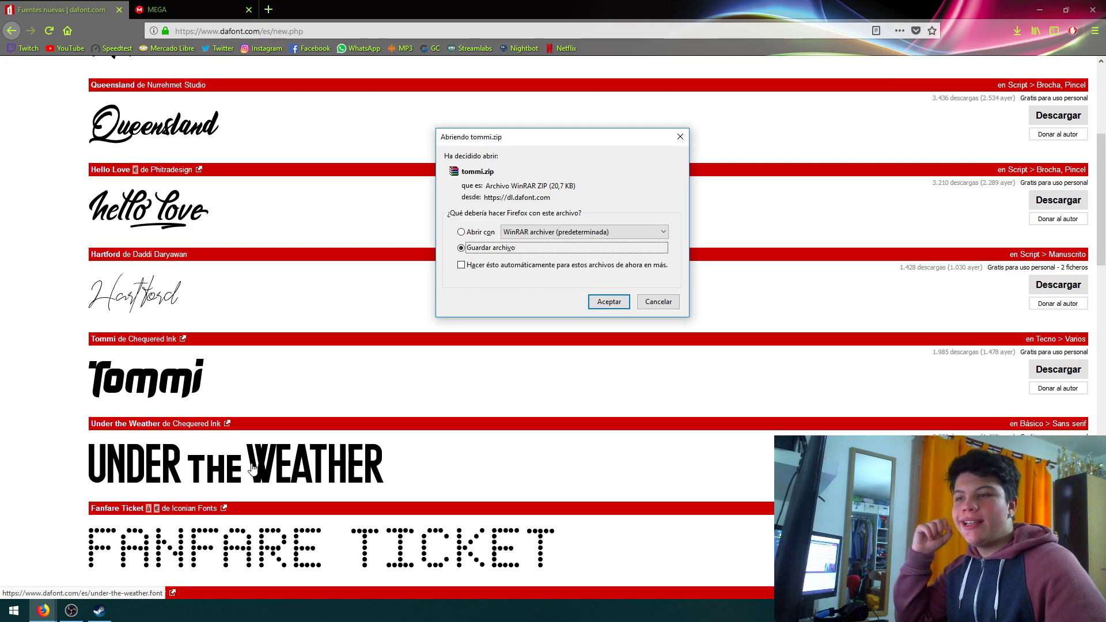
# Step: Save the tommi.zip font archive from dafont.com to disk
pyautogui.scroll(-4, 346, 479)
pyautogui.scroll(6, 409, 494)
pyautogui.scroll(-1, 474, 464)
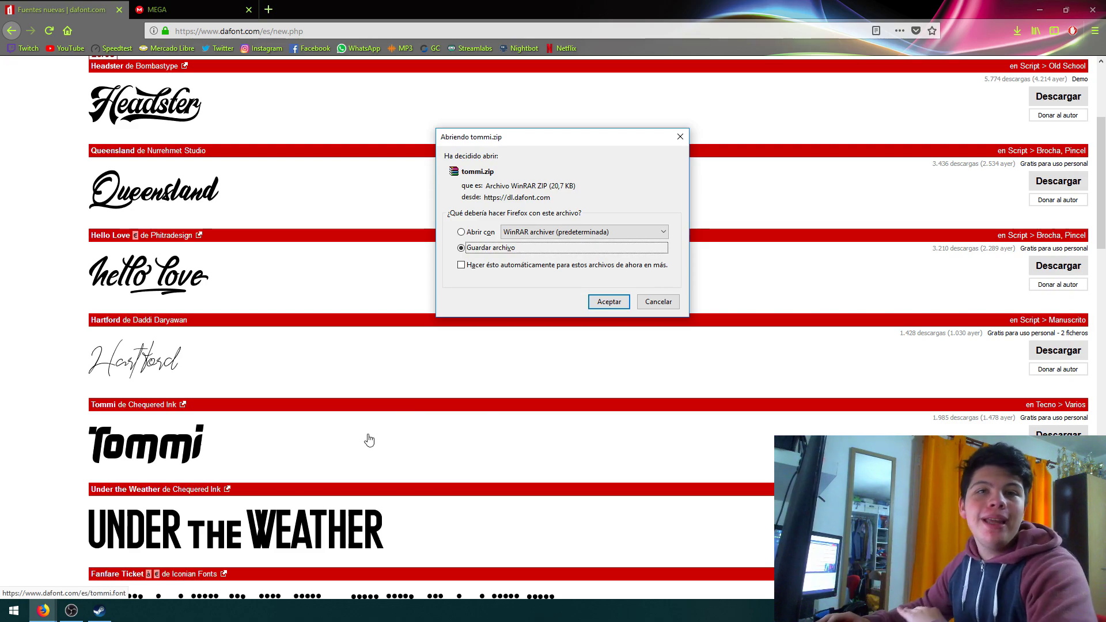
pyautogui.scroll(-8, 372, 440)
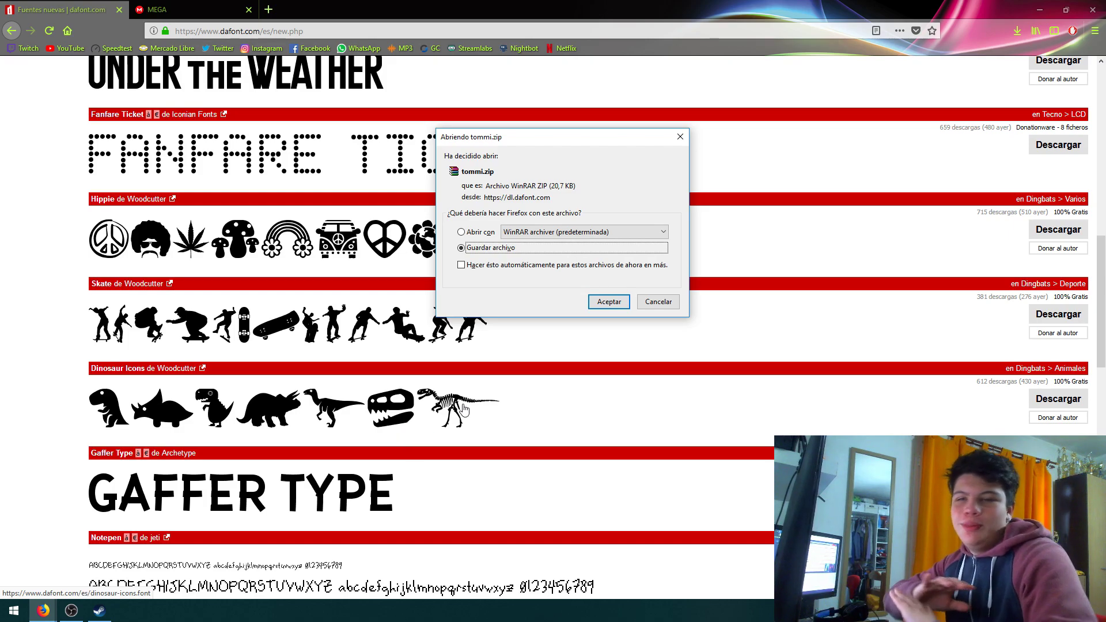
pyautogui.click(606, 303)
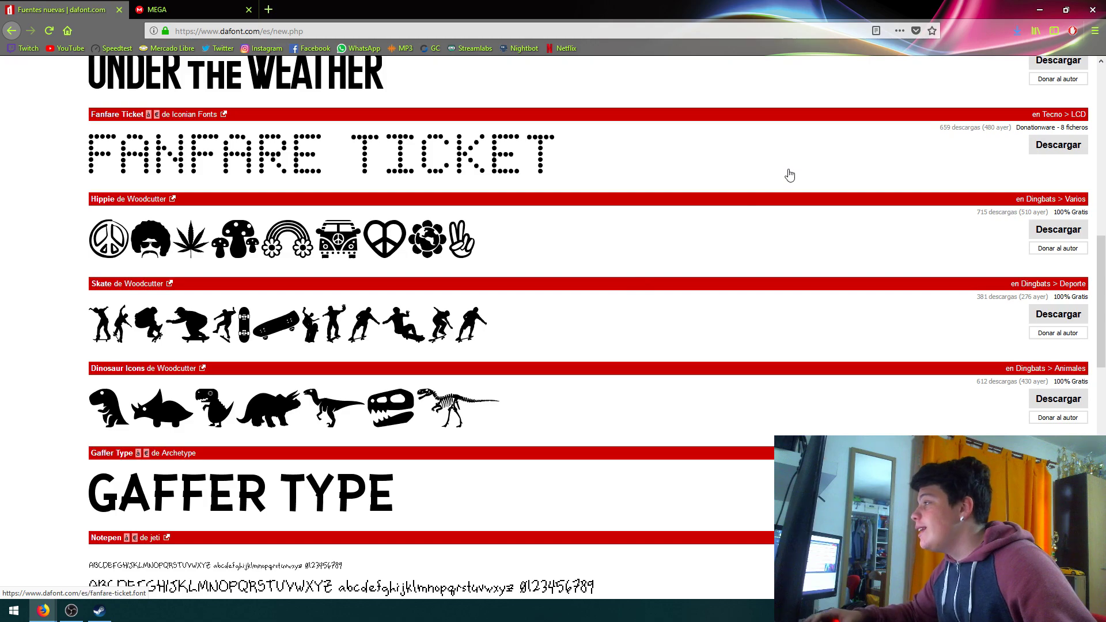
# Step: Go to the newly downloaded tommi(3) archive in its containing folder and extract its files, closing the folder window when done
pyautogui.click(1018, 30)
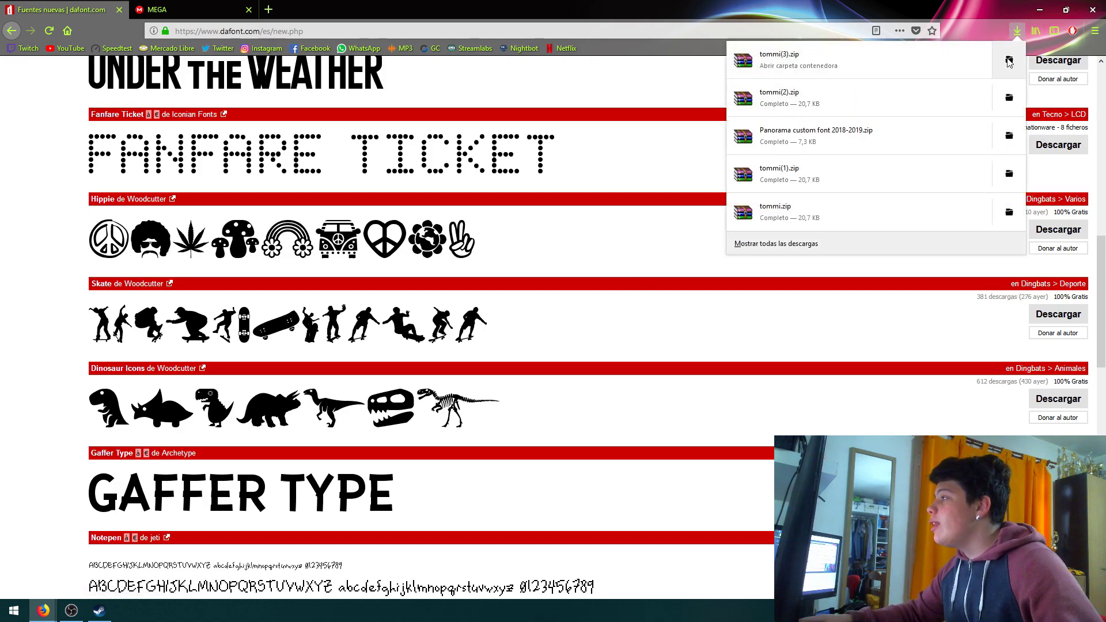
pyautogui.click(1009, 59)
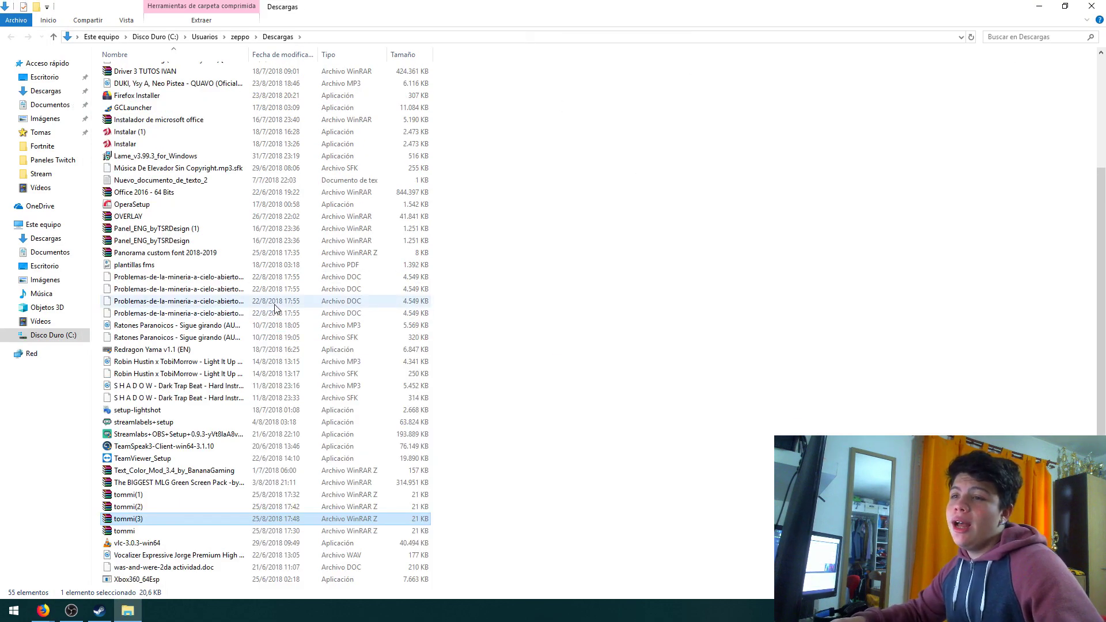
pyautogui.rightClick(128, 523)
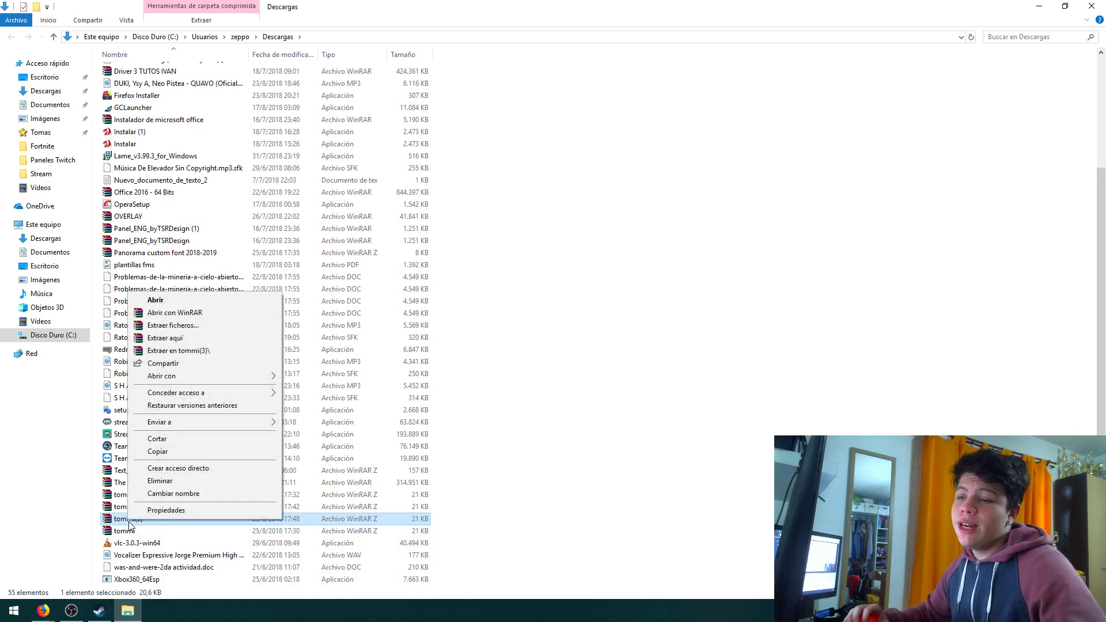
pyautogui.click(194, 326)
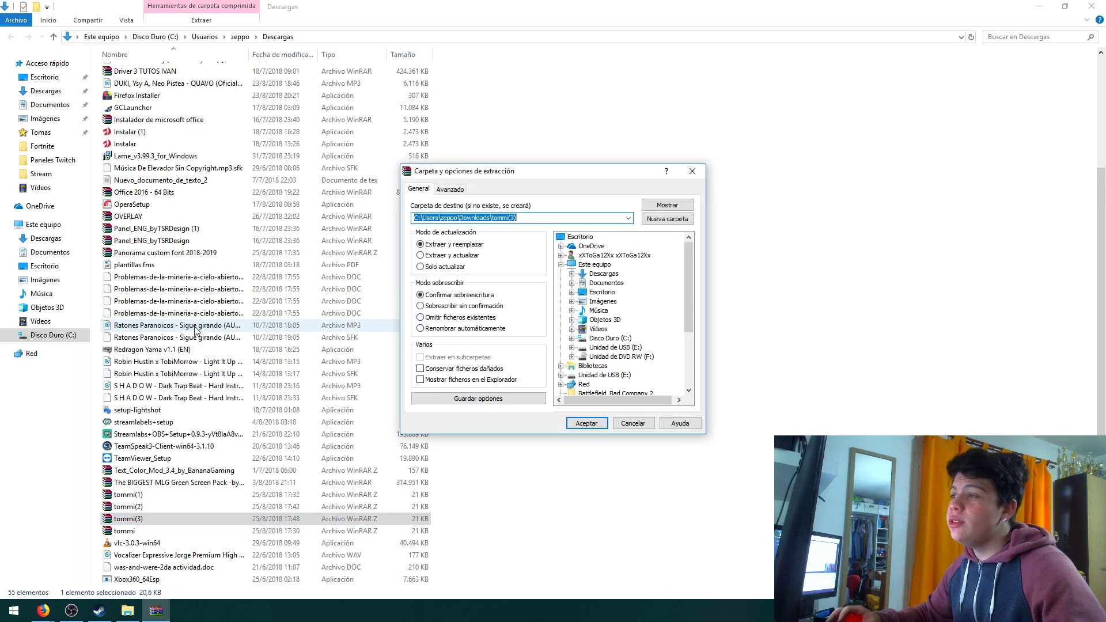
pyautogui.click(590, 424)
pyautogui.click(1088, 6)
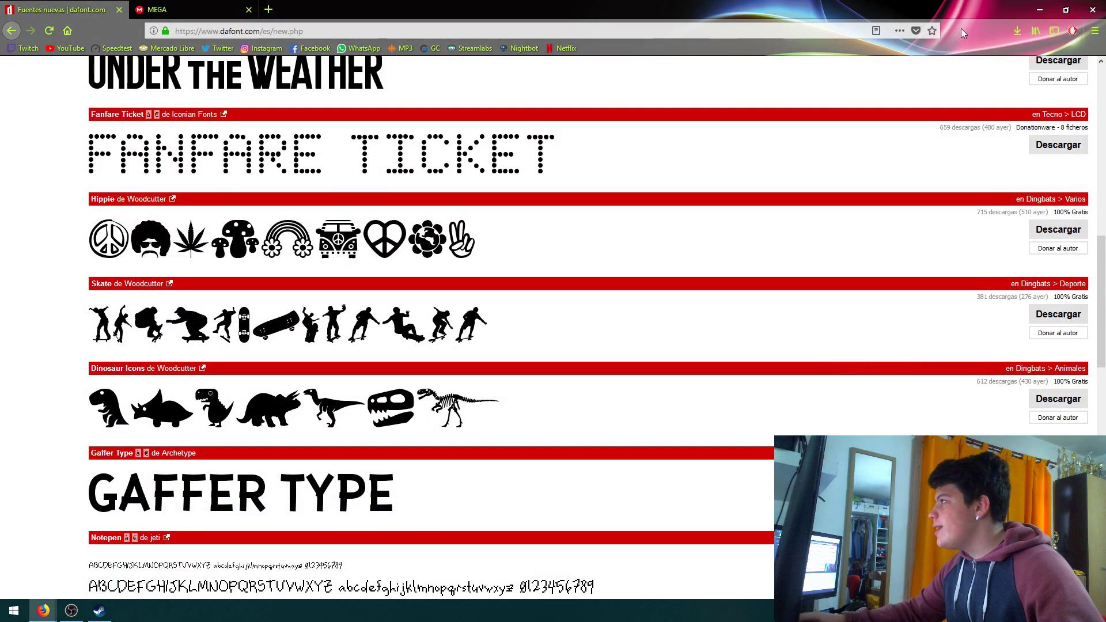
# Step: On the desktop, move the Tommi font file away from the other icons and delete the remaining files
pyautogui.click(1037, 7)
pyautogui.moveTo(26, 138); pyautogui.dragTo(469, 137)
pyautogui.moveTo(57, 187); pyautogui.dragTo(42, 7)
pyautogui.press('Delete')
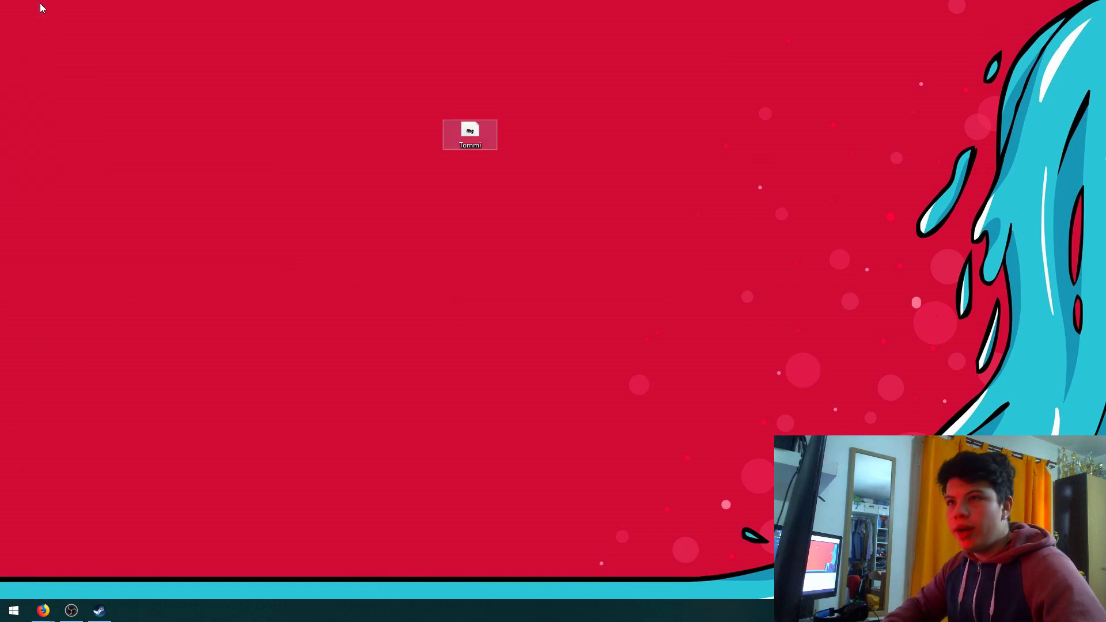
pyautogui.moveTo(267, 293); pyautogui.dragTo(739, 75)
pyautogui.moveTo(158, 250); pyautogui.dragTo(741, 67)
pyautogui.moveTo(301, 177); pyautogui.dragTo(460, 175)
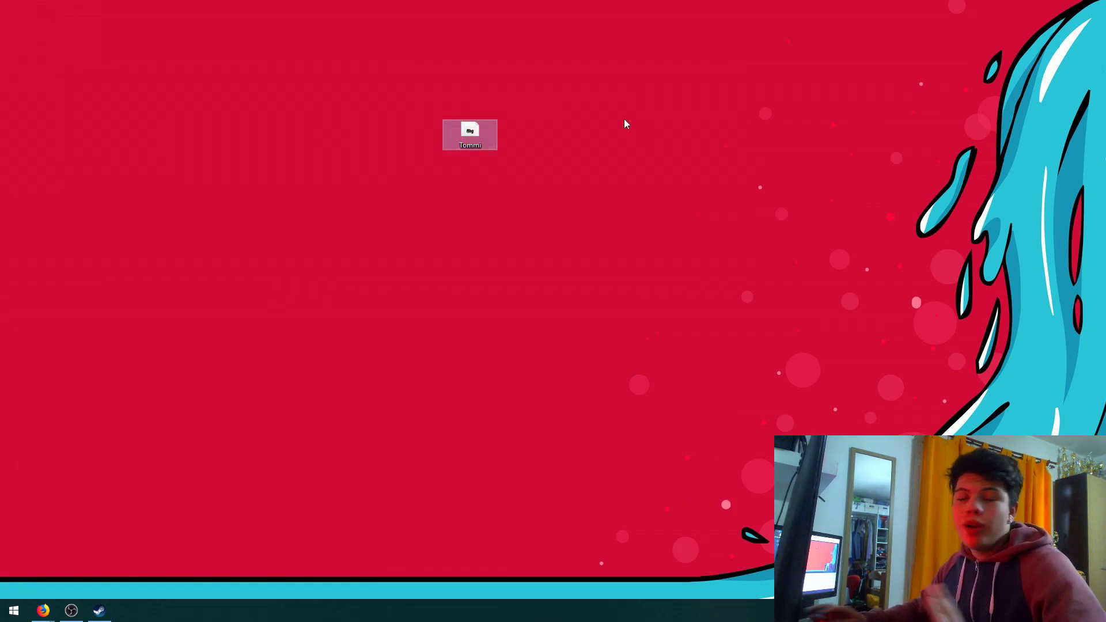
pyautogui.click(569, 149)
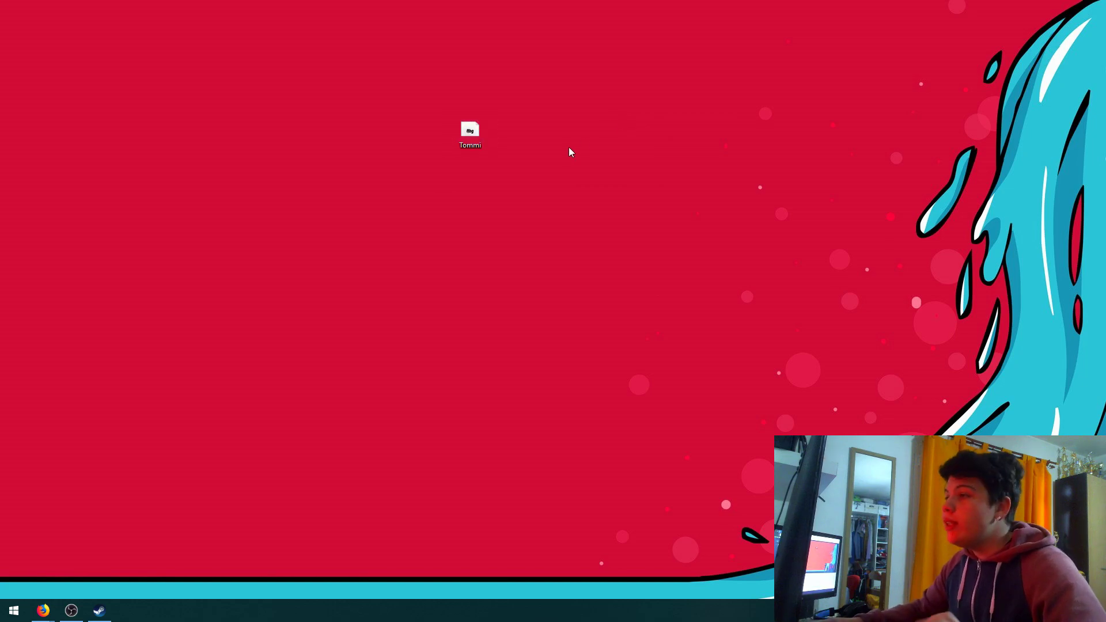
# Step: Try to install the Tommi font from the desktop file, declining to replace the already installed copy
pyautogui.rightClick(466, 140)
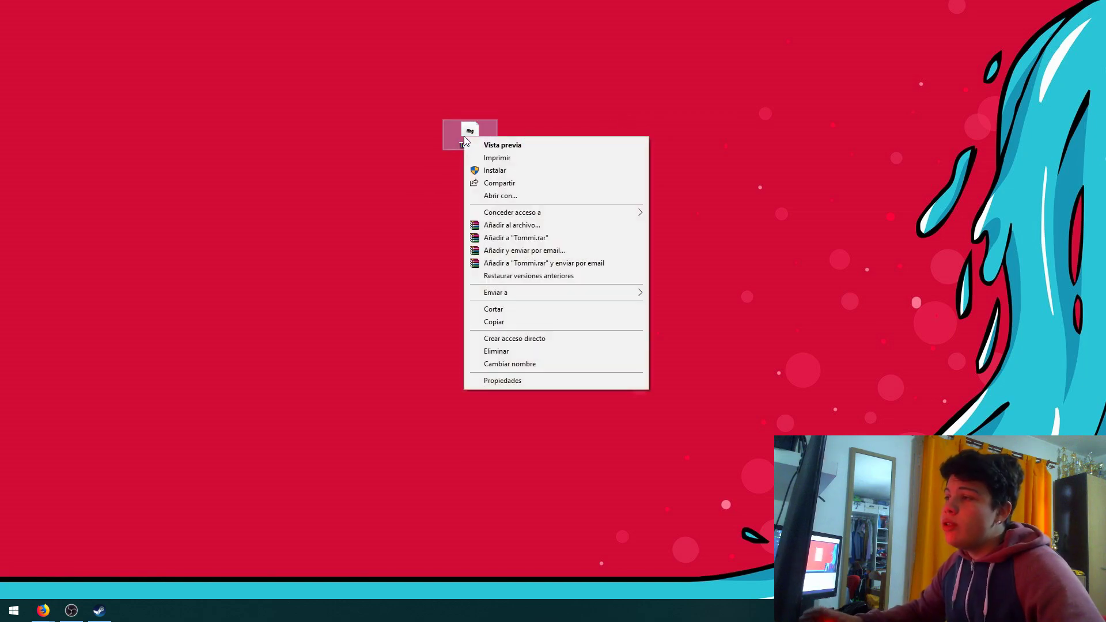
pyautogui.click(379, 182)
pyautogui.rightClick(492, 138)
pyautogui.click(521, 157)
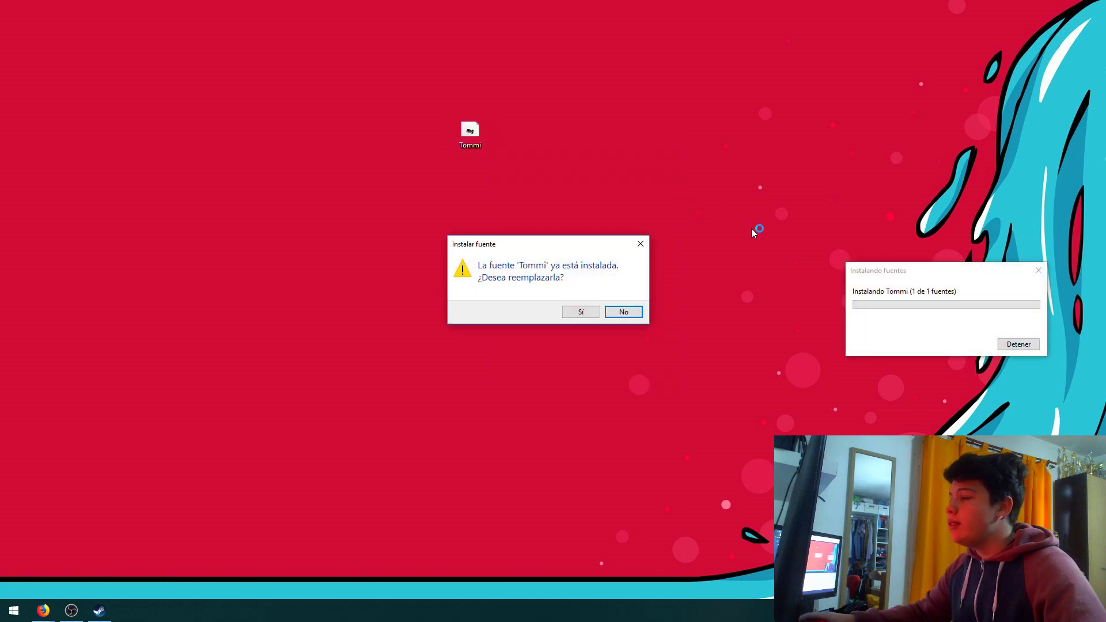
pyautogui.click(619, 313)
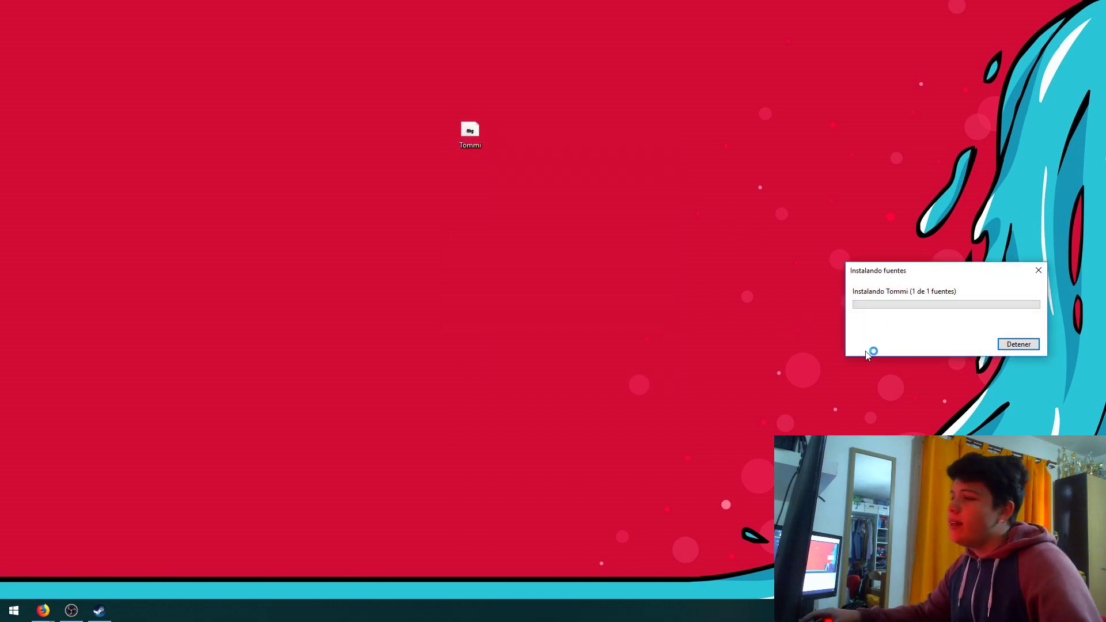
# Step: Preview the Tommi font file from the desktop and close the preview
pyautogui.moveTo(329, 188); pyautogui.dragTo(478, 142)
pyautogui.doubleClick(477, 141)
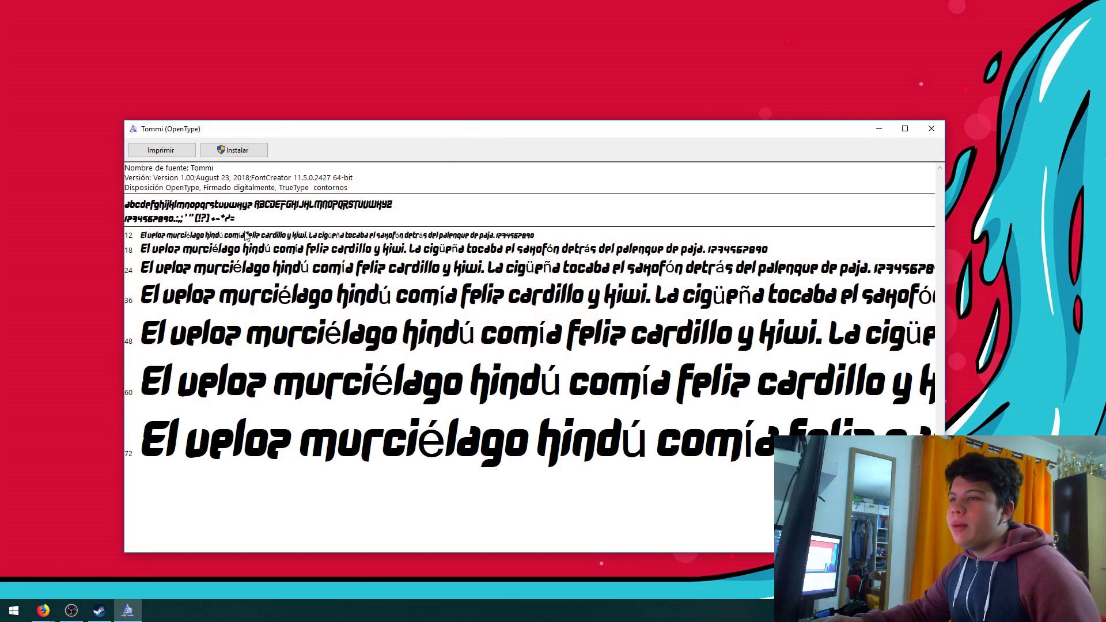
pyautogui.click(933, 129)
pyautogui.moveTo(308, 321); pyautogui.dragTo(691, 61)
pyautogui.rightClick(316, 248)
pyautogui.click(275, 251)
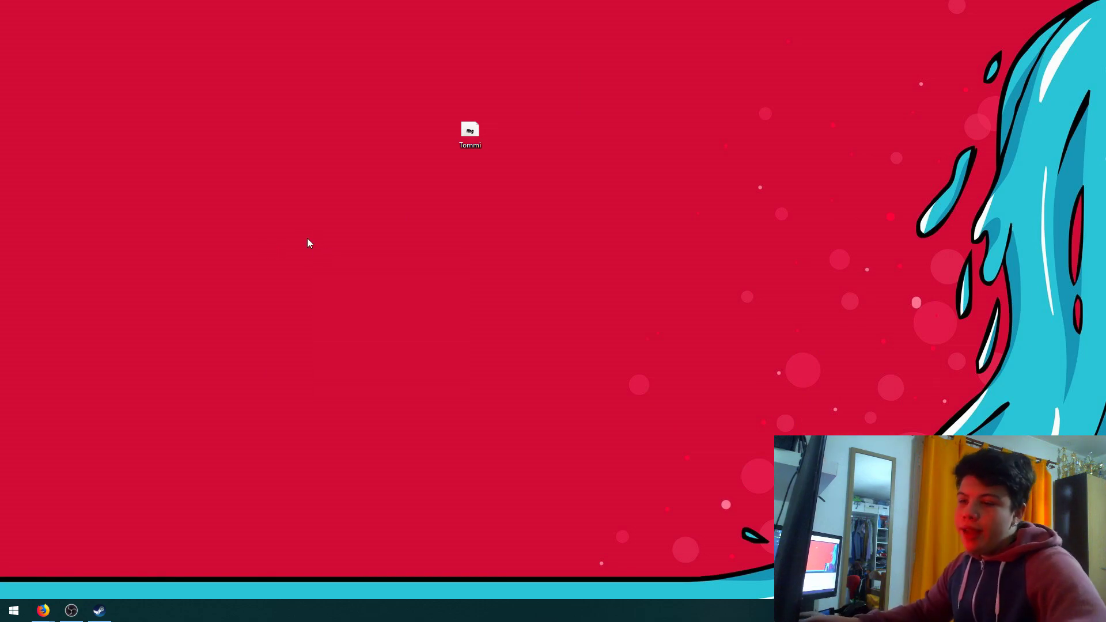
# Step: Switch to Steam and open the properties of Counter-Strike: Global Offensive from the library
pyautogui.click(99, 610)
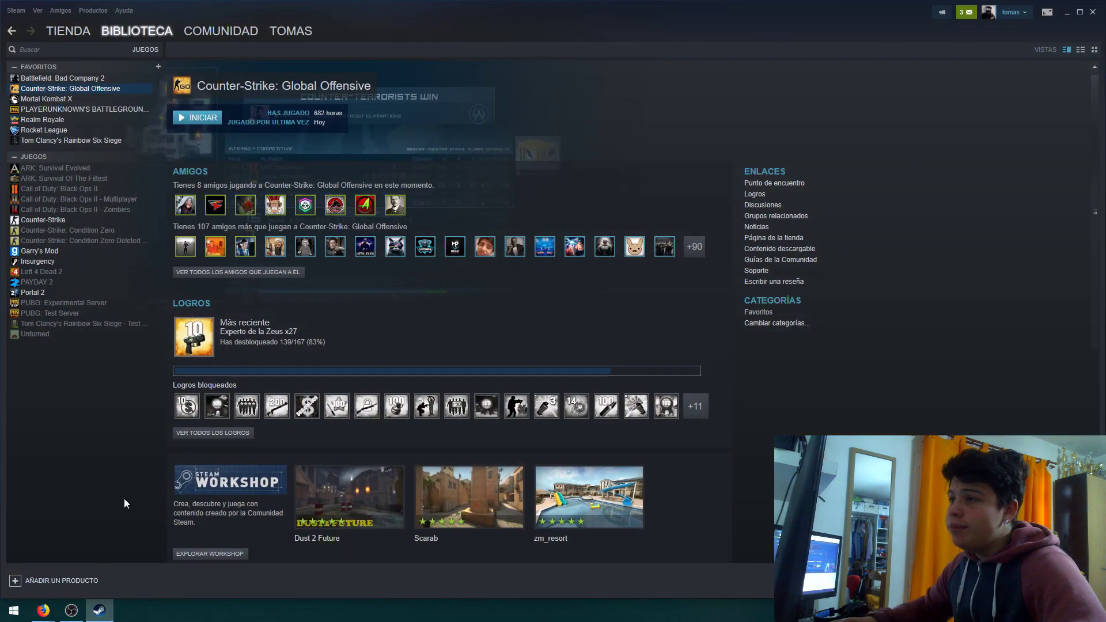
pyautogui.click(55, 120)
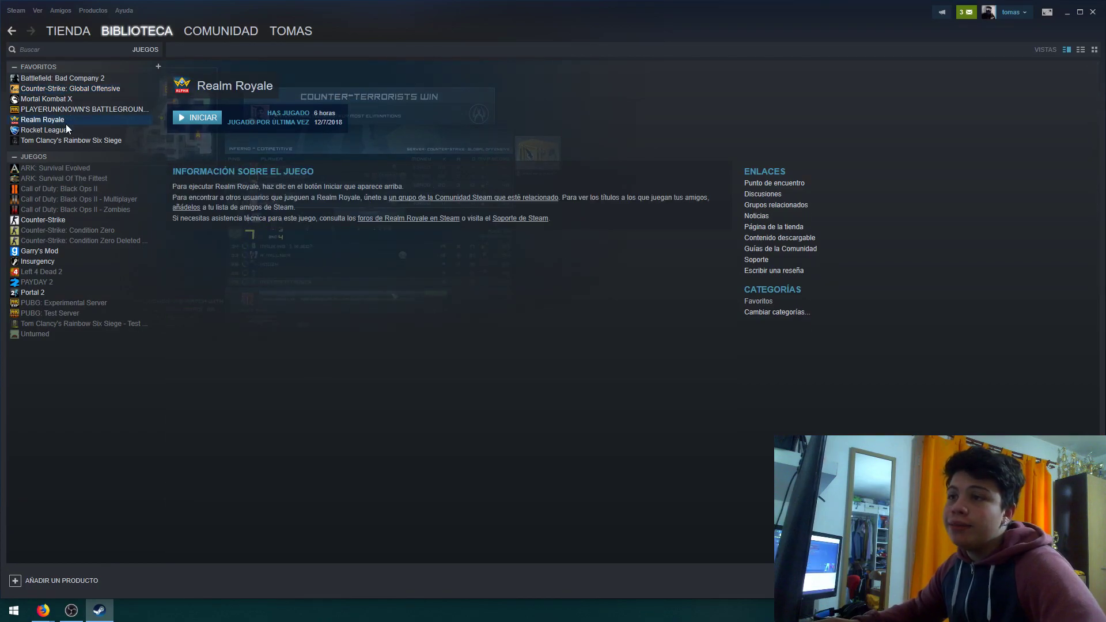
pyautogui.click(70, 140)
pyautogui.click(63, 88)
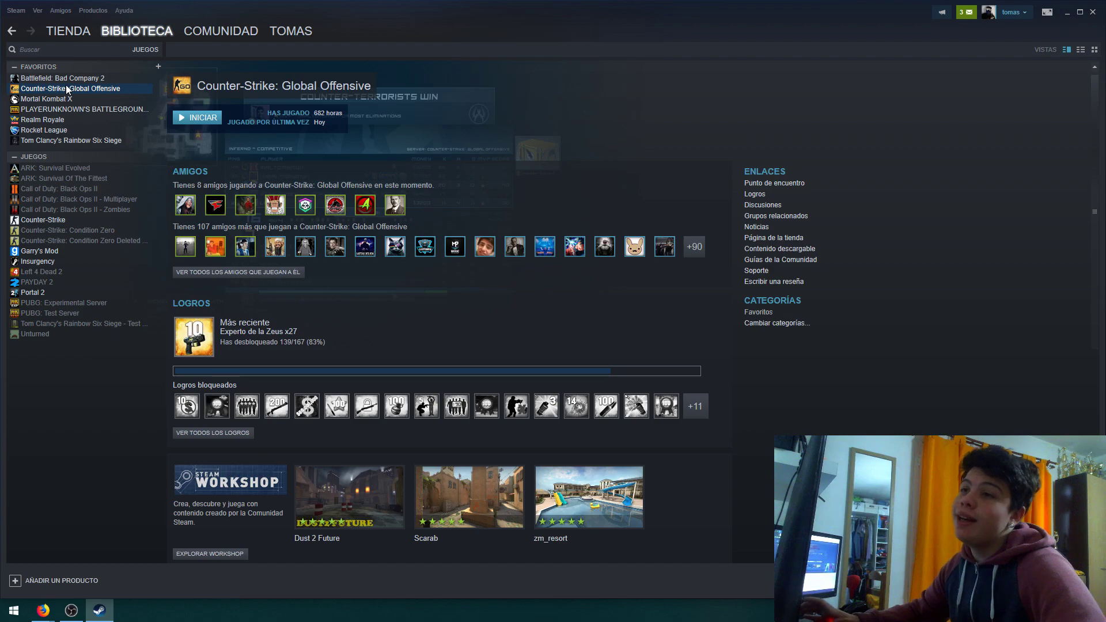
pyautogui.rightClick(66, 89)
pyautogui.click(84, 244)
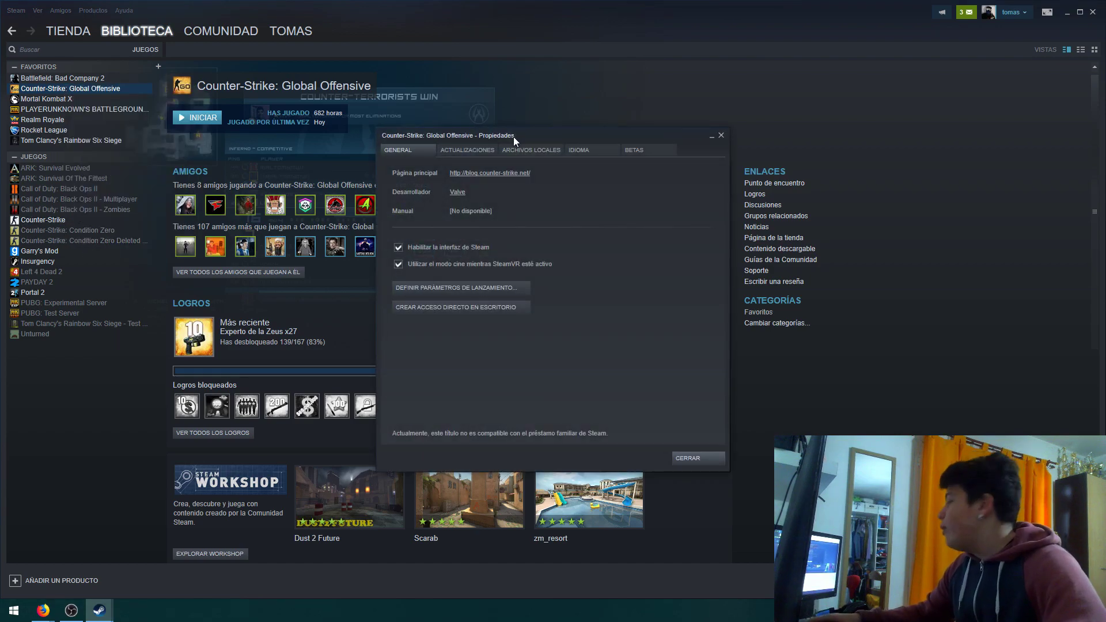
# Step: Browse the local files of Counter-Strike: Global Offensive to open its installation folder
pyautogui.moveTo(514, 136); pyautogui.dragTo(423, 124)
pyautogui.click(431, 135)
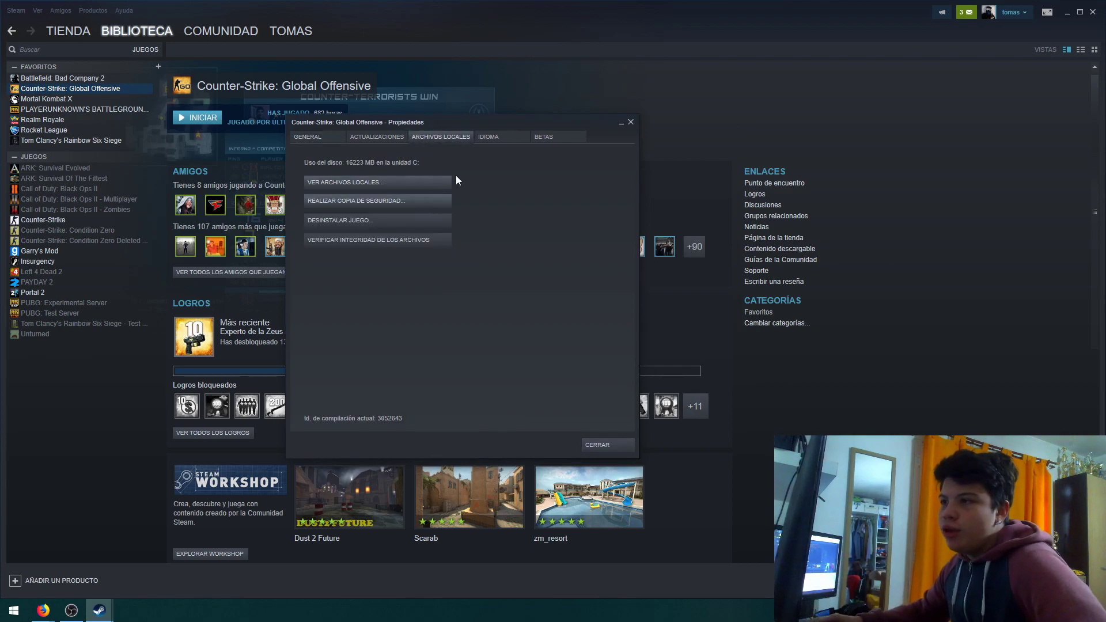
pyautogui.click(365, 183)
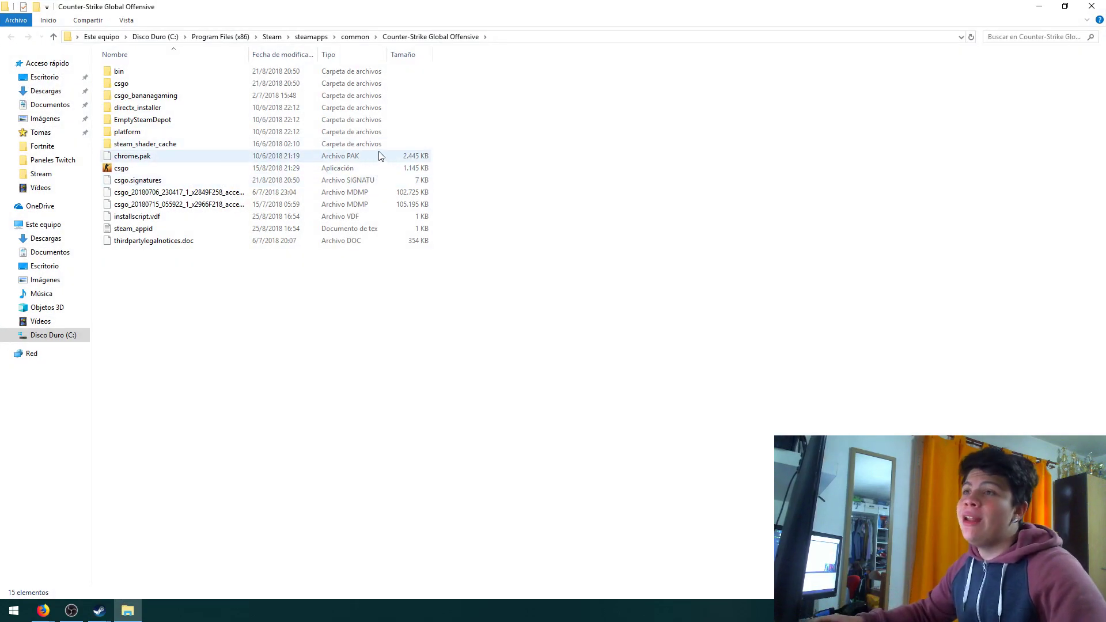
# Step: Go to the csgo\panorama folder inside the game's installation folder
pyautogui.click(166, 135)
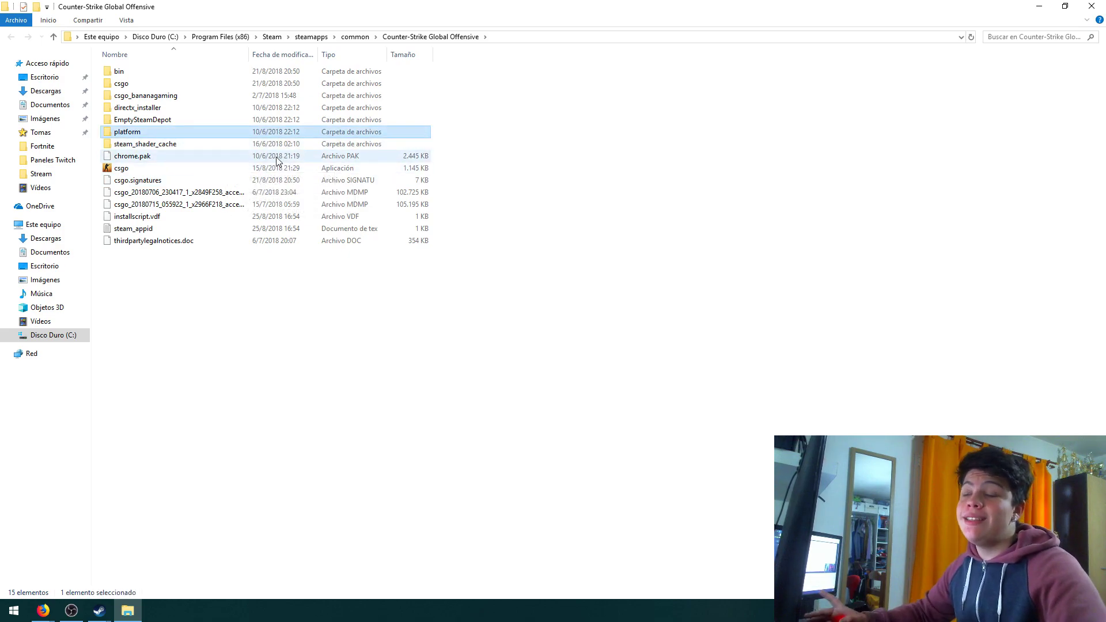
pyautogui.click(471, 125)
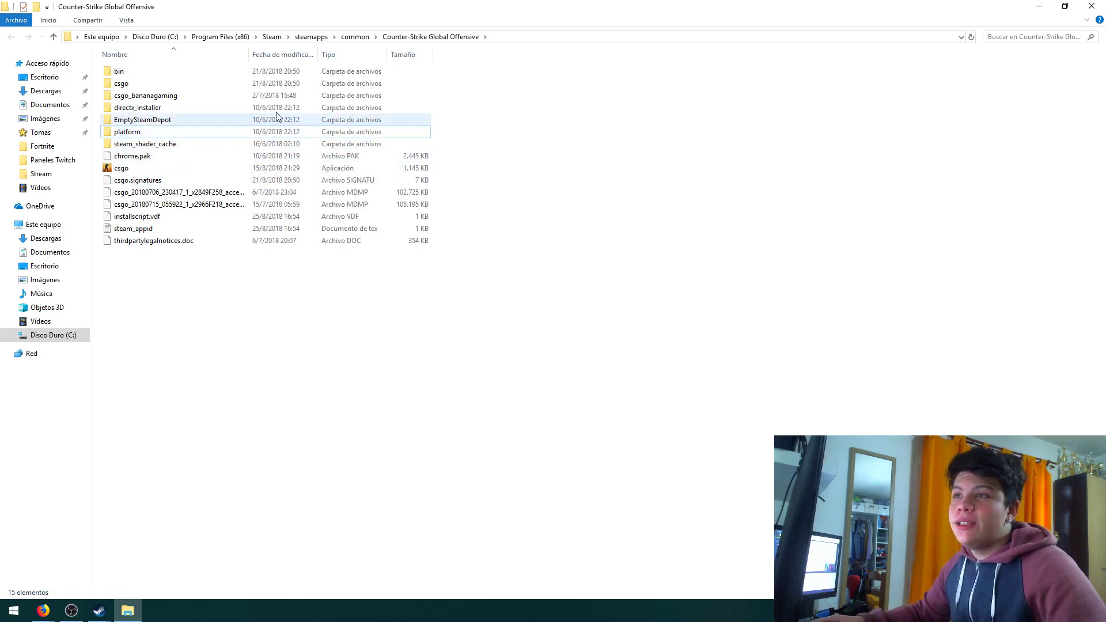
pyautogui.click(168, 91)
pyautogui.doubleClick(168, 91)
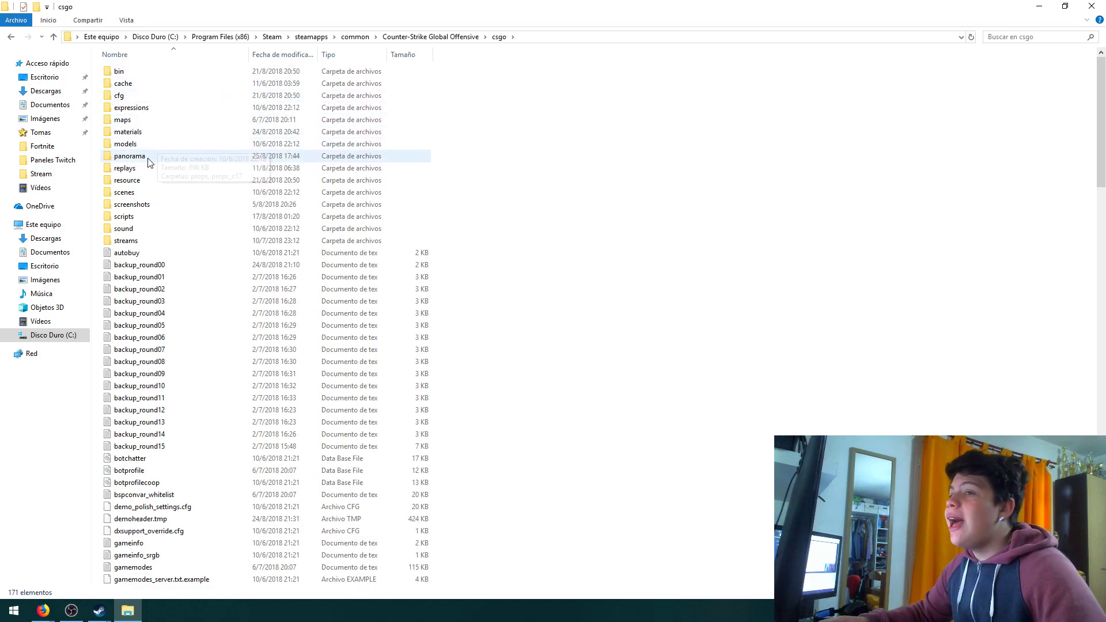
pyautogui.doubleClick(148, 161)
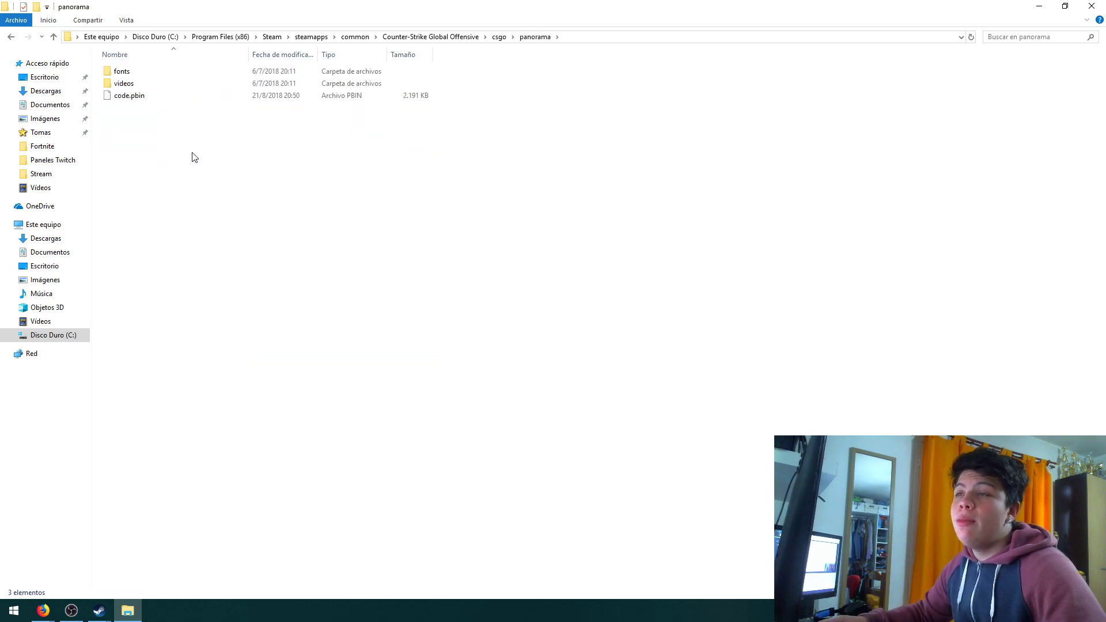
# Step: Rename the fonts folder inside panorama as fonts_backup
pyautogui.click(124, 74)
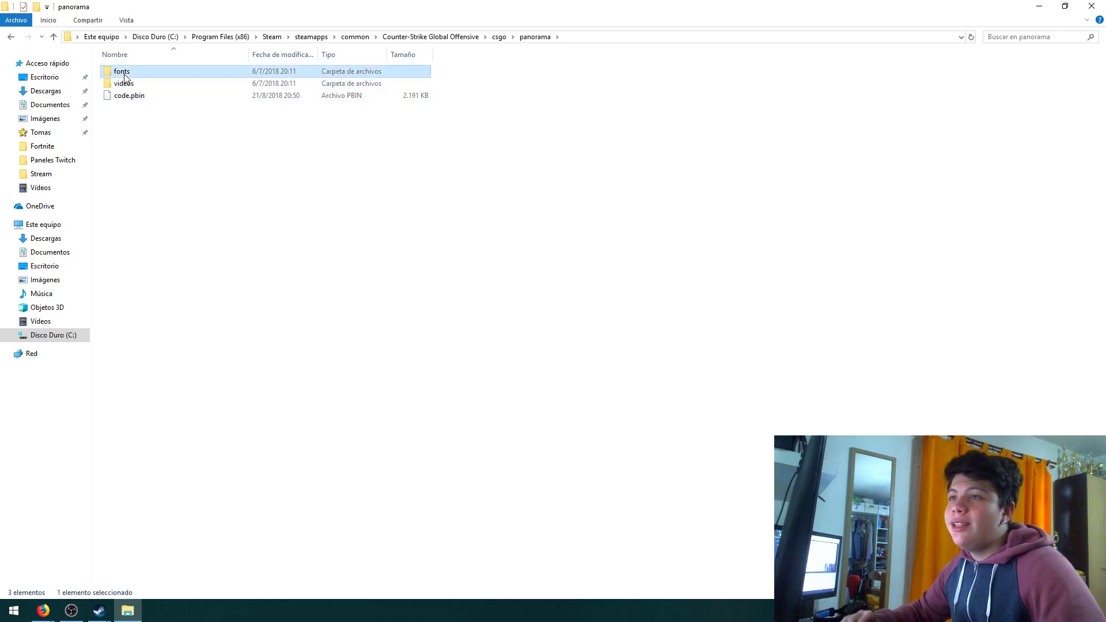
pyautogui.click(127, 150)
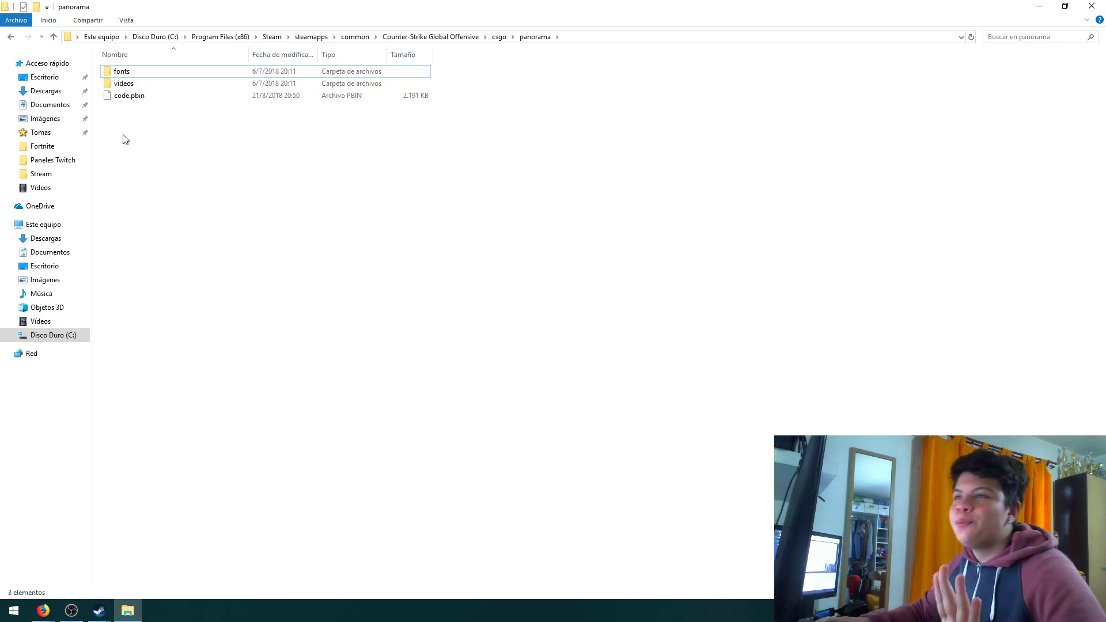
pyautogui.click(139, 73)
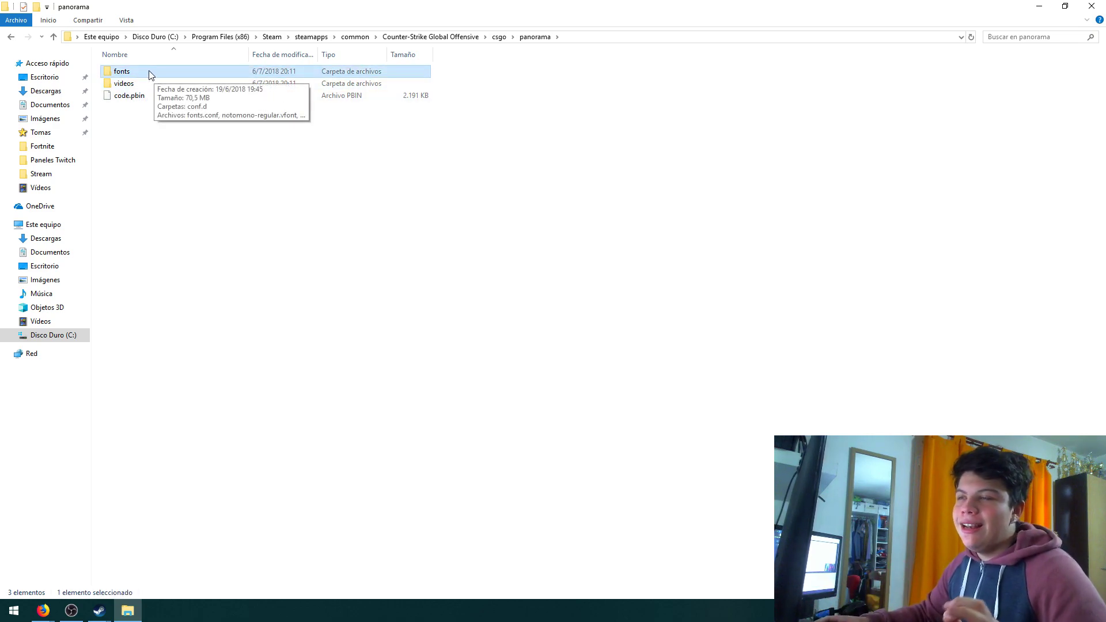
pyautogui.rightClick(148, 71)
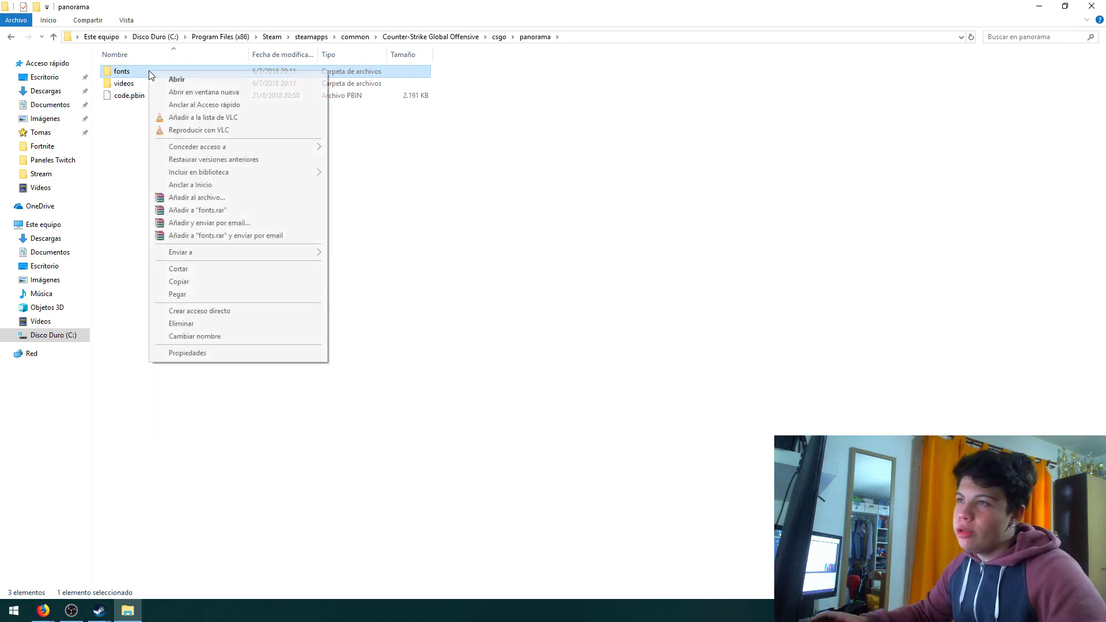
pyautogui.click(185, 335)
pyautogui.click(140, 75)
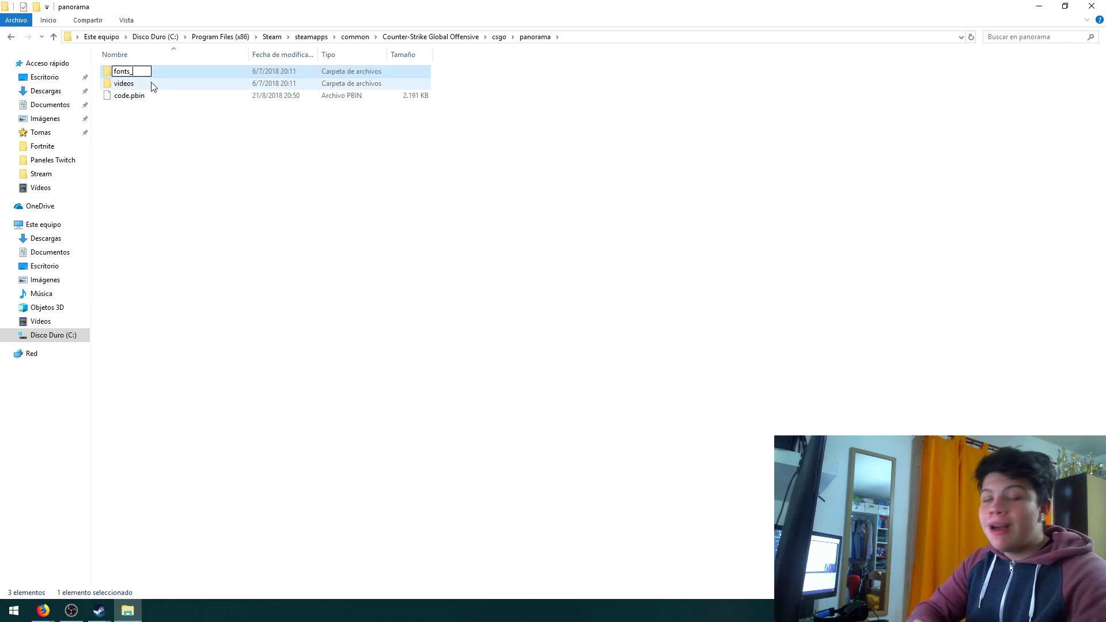
pyautogui.write('backup')
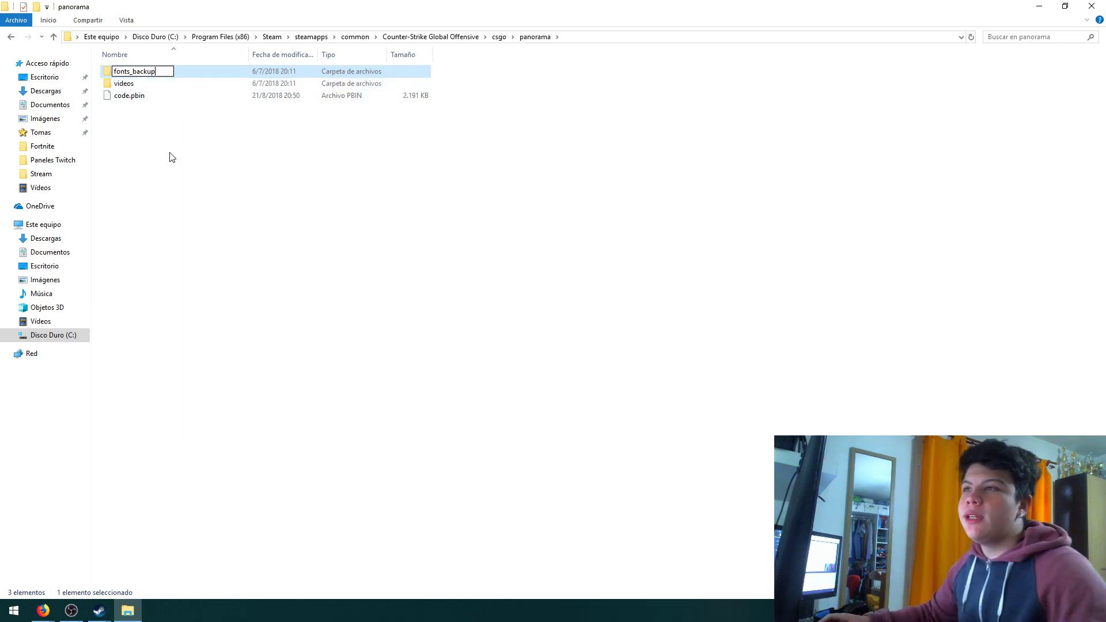
pyautogui.press('Return')
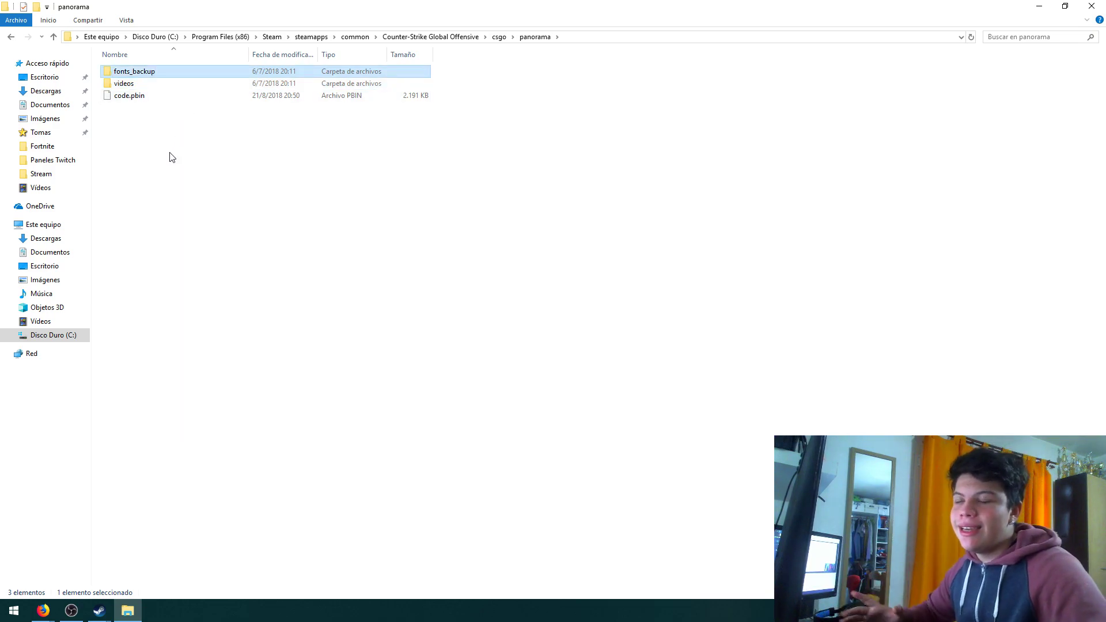
pyautogui.click(463, 253)
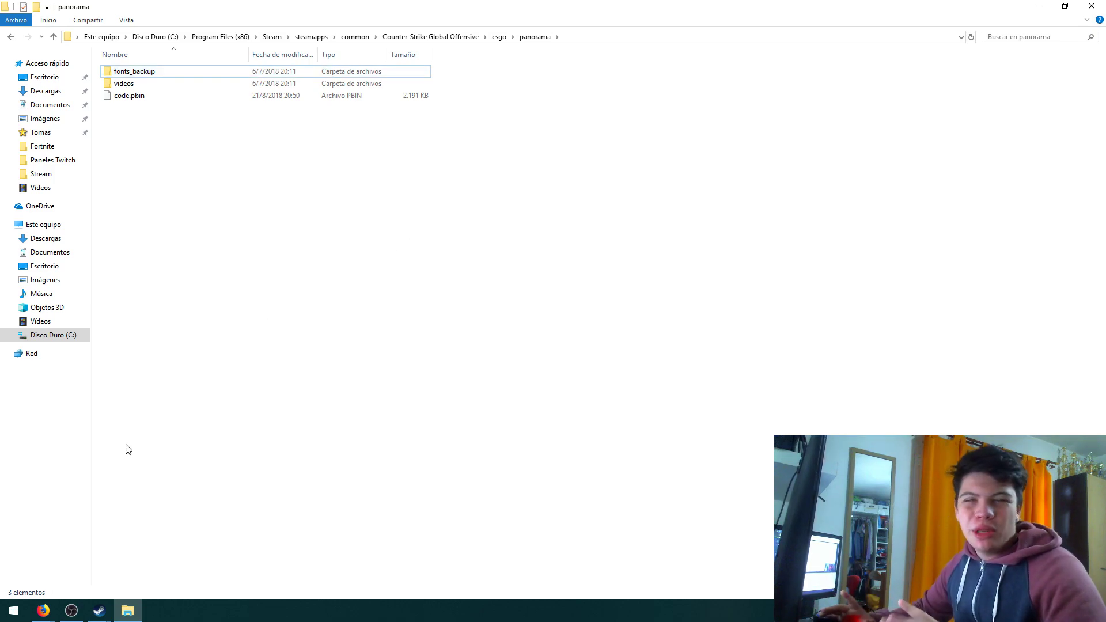
# Step: Switch to Firefox and download Panorama custom font 2018-2019.zip from its MEGA page, saving the file
pyautogui.click(43, 610)
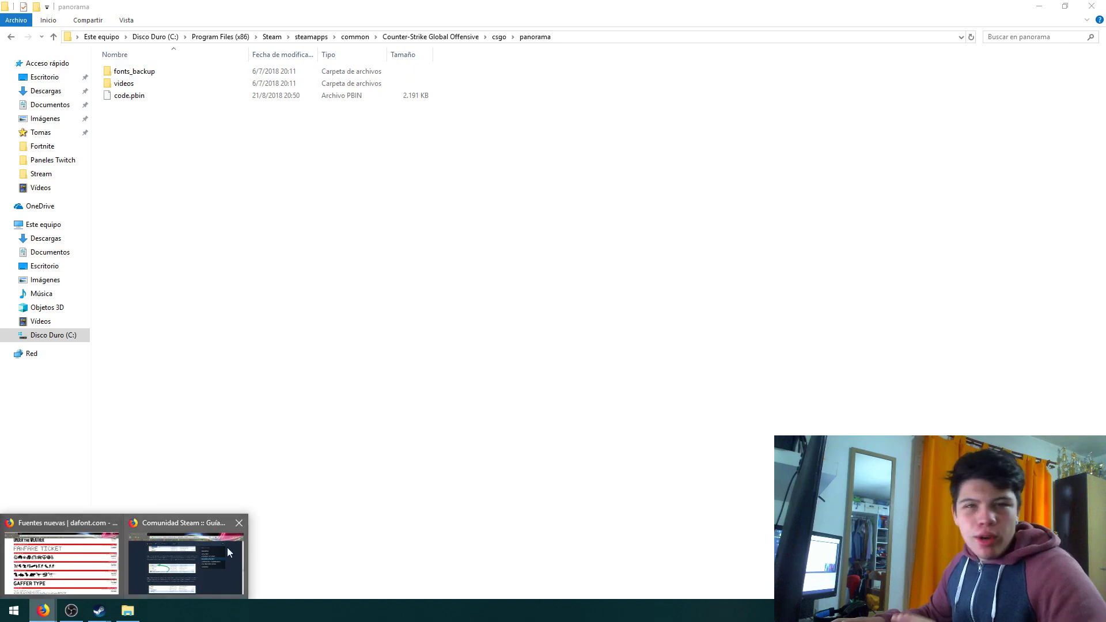
pyautogui.click(62, 576)
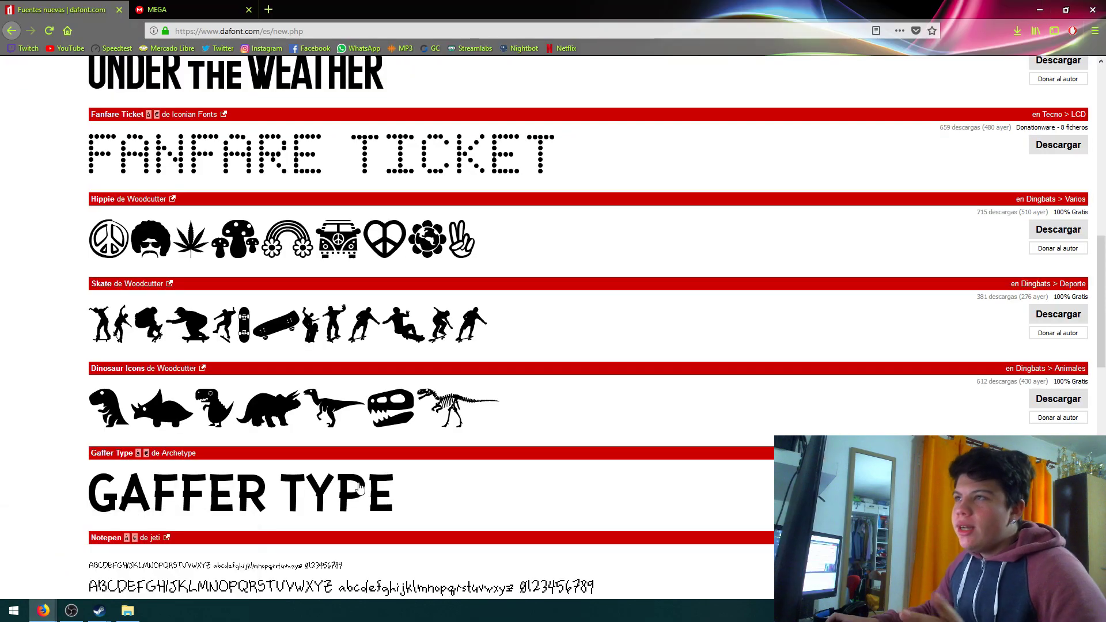
pyautogui.scroll(10, 358, 489)
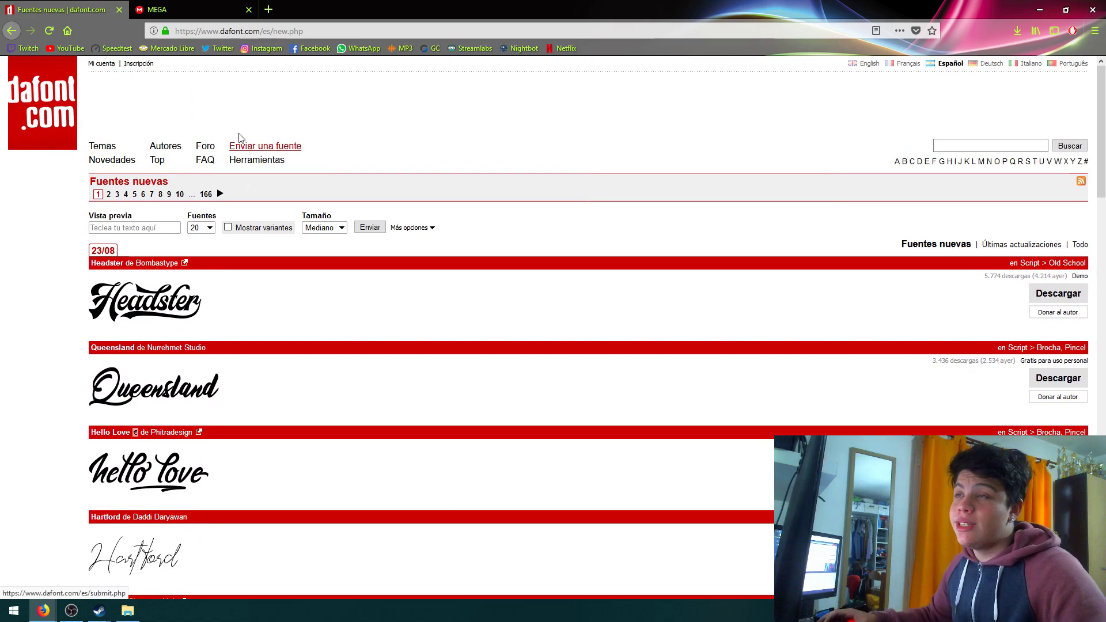
pyautogui.click(194, 13)
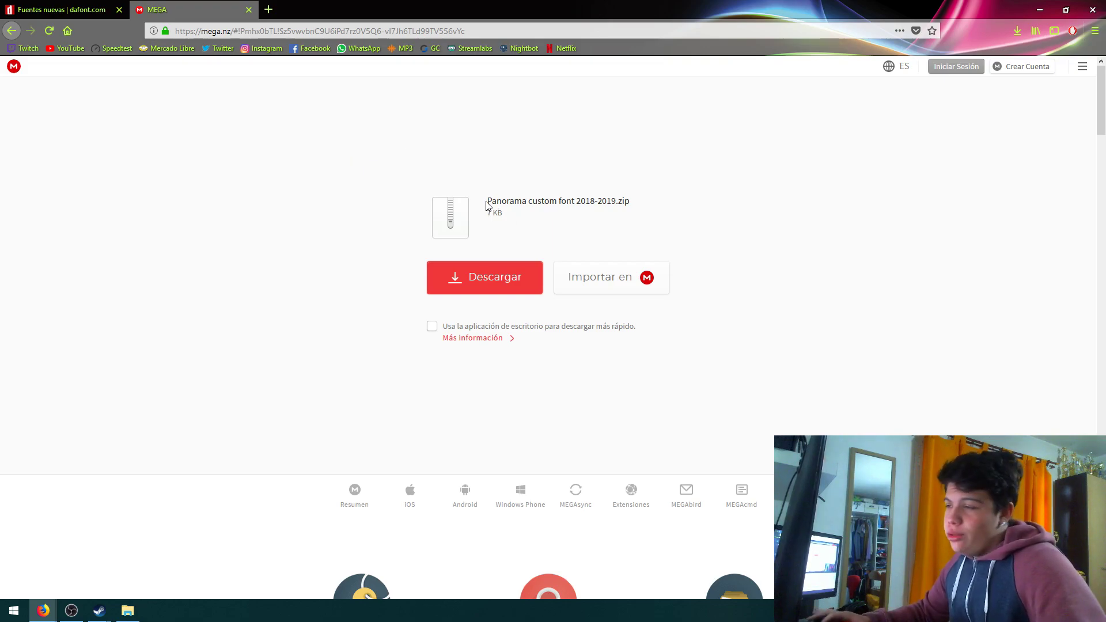
pyautogui.click(485, 281)
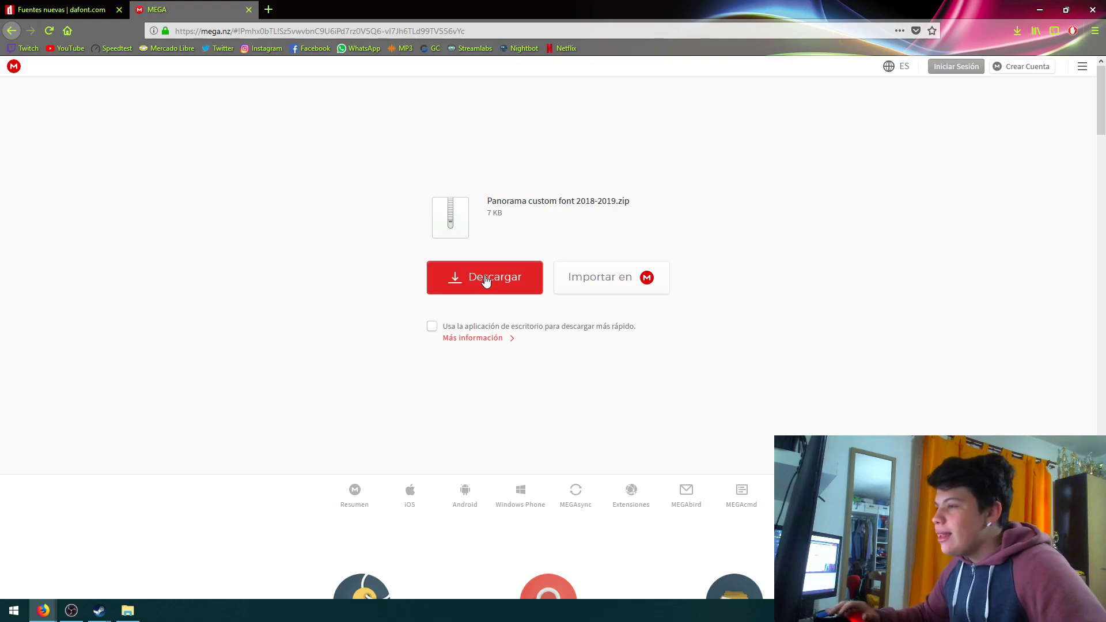
pyautogui.click(485, 281)
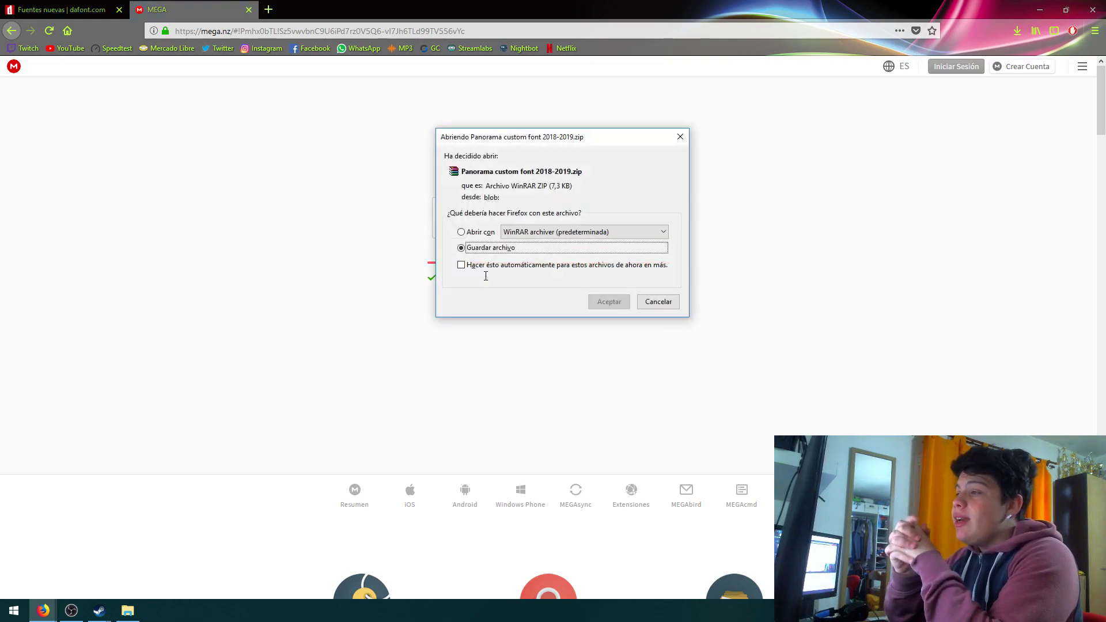
pyautogui.click(607, 302)
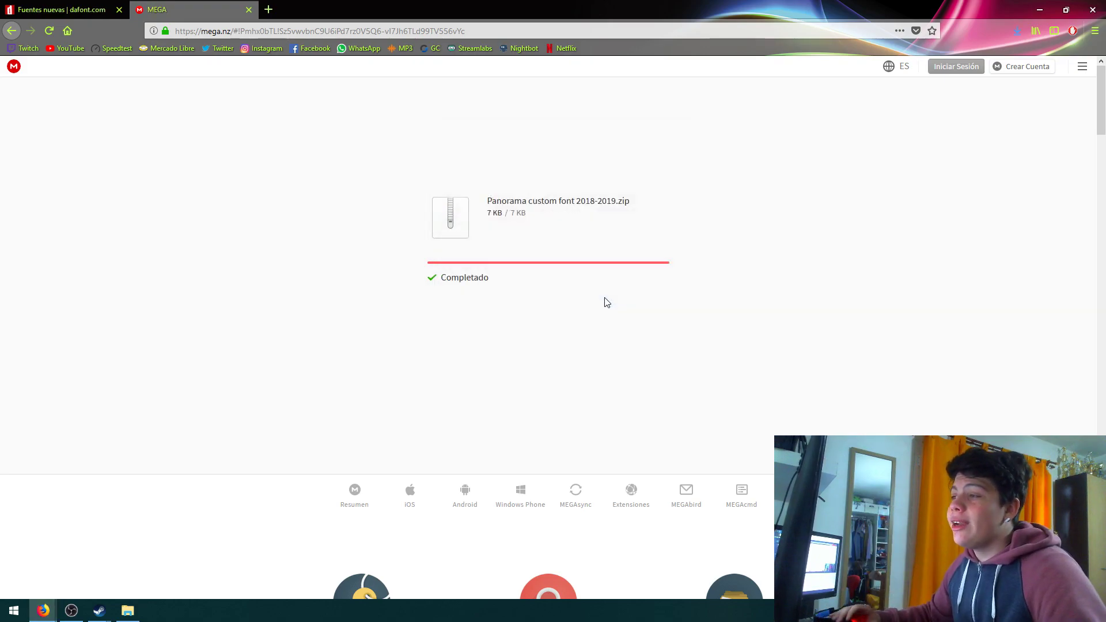
# Step: Open the Downloads folder from the browser and copy the newly downloaded Panorama custom font 2018-2019(1) archive
pyautogui.click(1019, 32)
pyautogui.click(1015, 64)
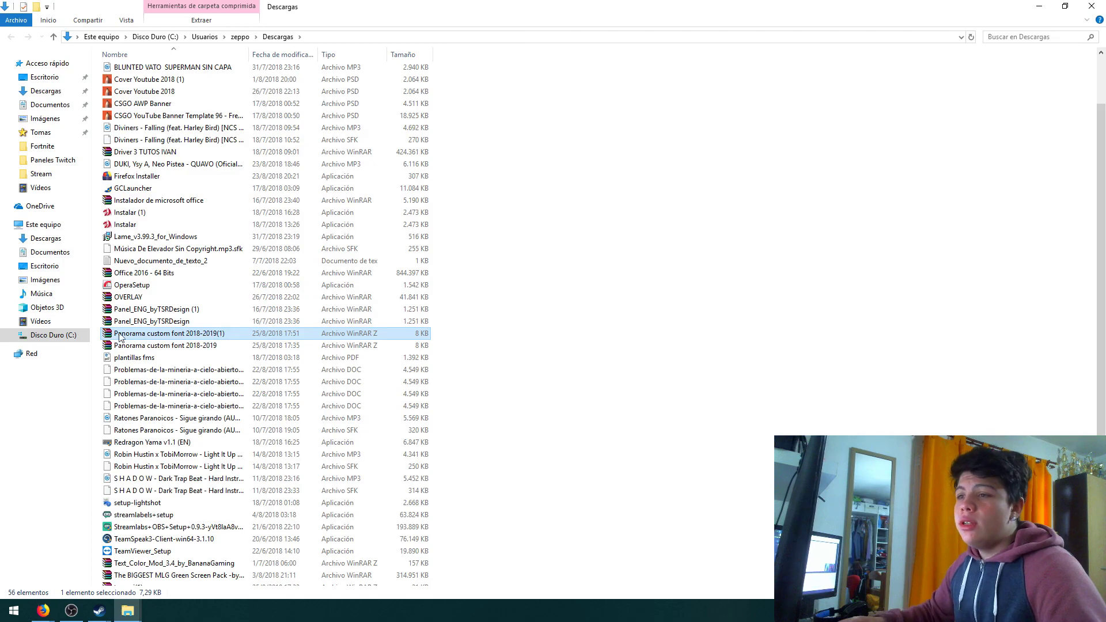
pyautogui.moveTo(148, 338); pyautogui.dragTo(141, 329)
pyautogui.moveTo(72, 280); pyautogui.dragTo(151, 337)
pyautogui.rightClick(151, 337)
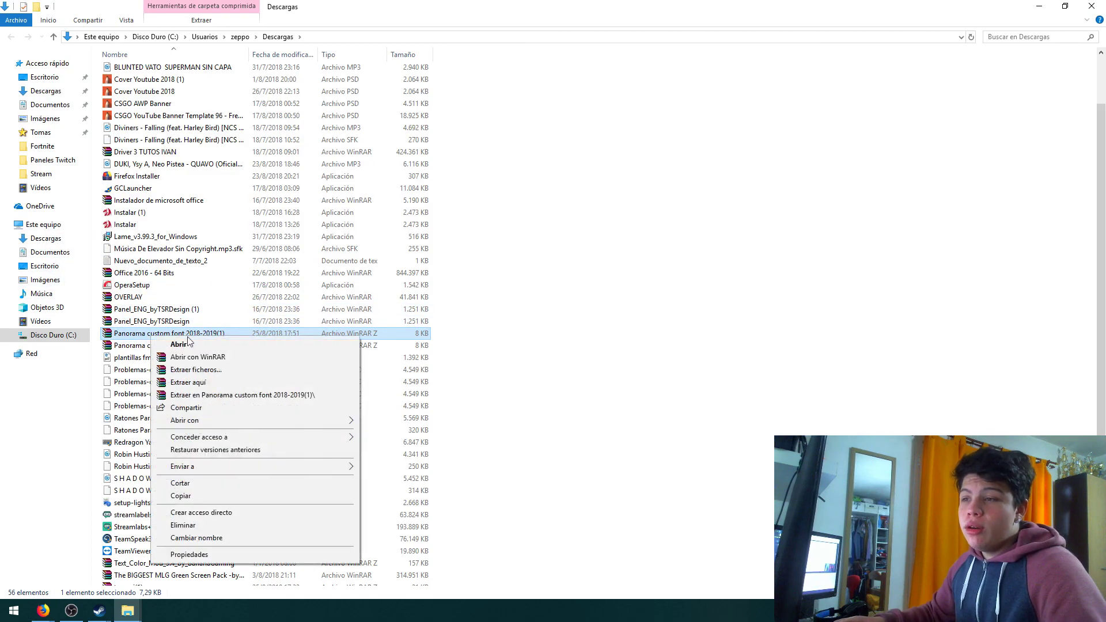
pyautogui.click(195, 496)
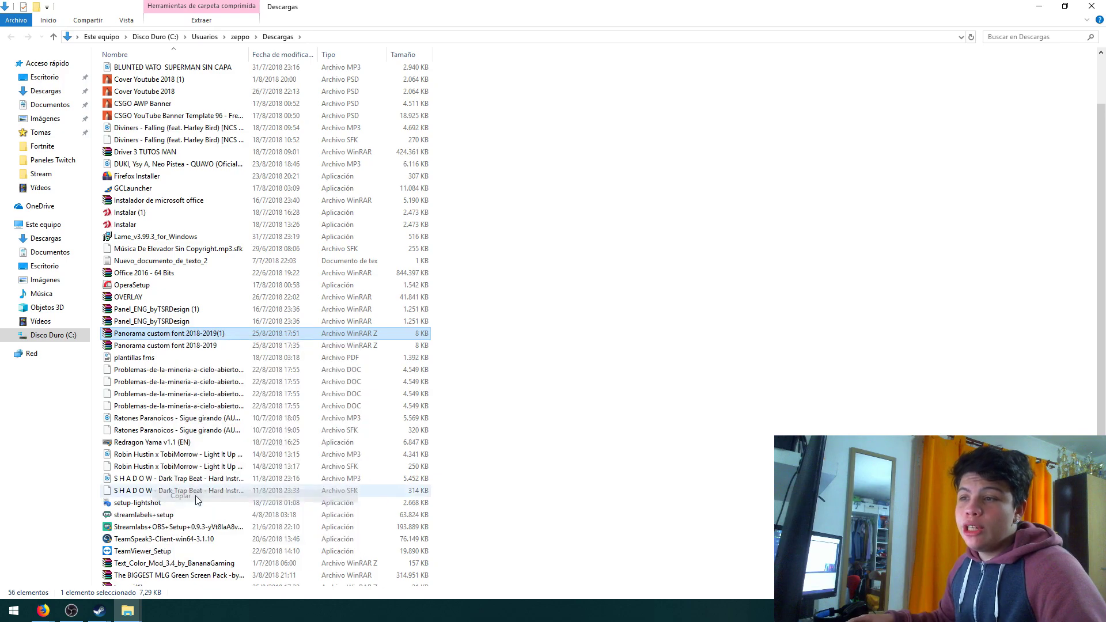
pyautogui.click(1098, 7)
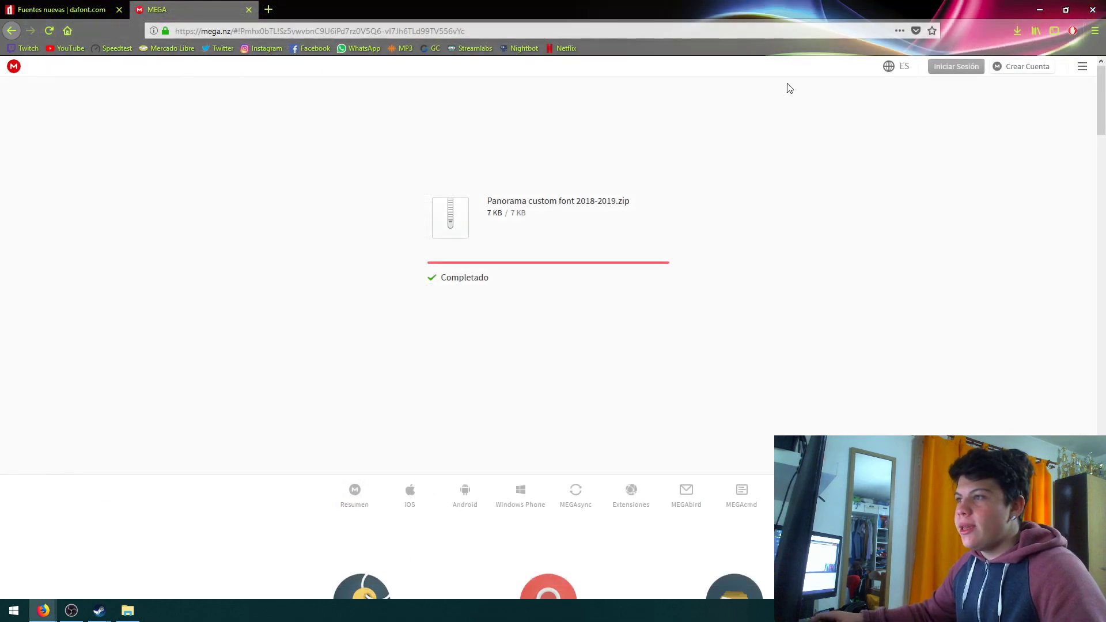
# Step: Return to the game's csgo\panorama folder in File Explorer and paste the copied archive there
pyautogui.click(128, 612)
pyautogui.moveTo(166, 145)
pyautogui.mouseDown()
pyautogui.moveTo(140, 71)
pyautogui.moveTo(181, 132)
pyautogui.moveTo(171, 127)
pyautogui.mouseUp()
pyautogui.click(134, 99)
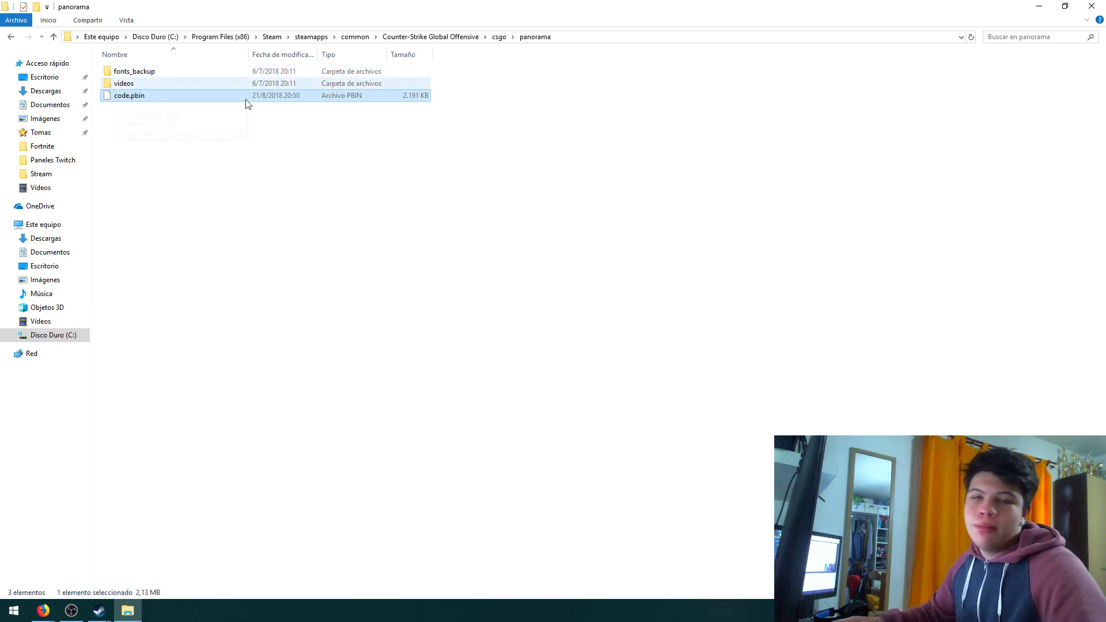
pyautogui.click(287, 213)
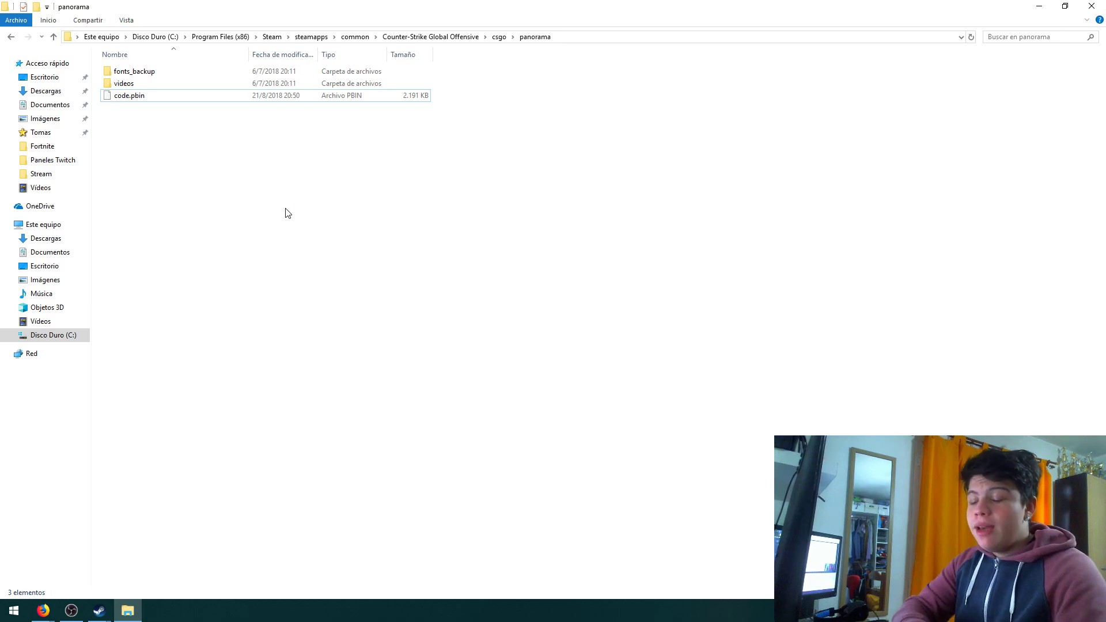
pyautogui.hotkey('ctrl', 'v')
pyautogui.rightClick(285, 210)
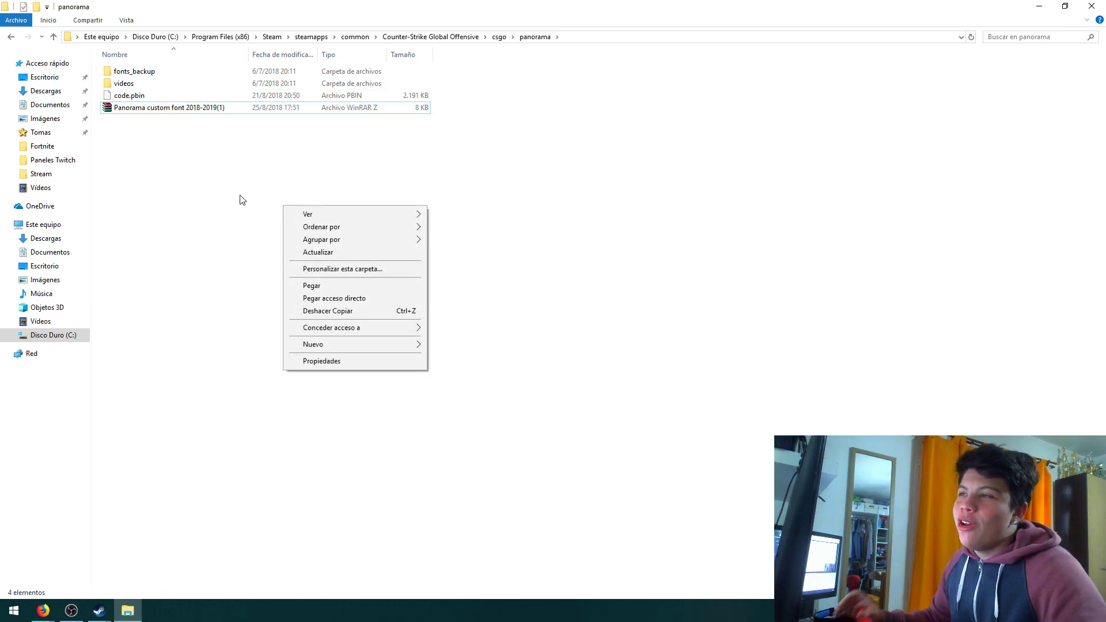
pyautogui.click(199, 159)
# Step: Extract the Panorama custom font 2018-2019(1) archive directly into the panorama folder
pyautogui.click(146, 112)
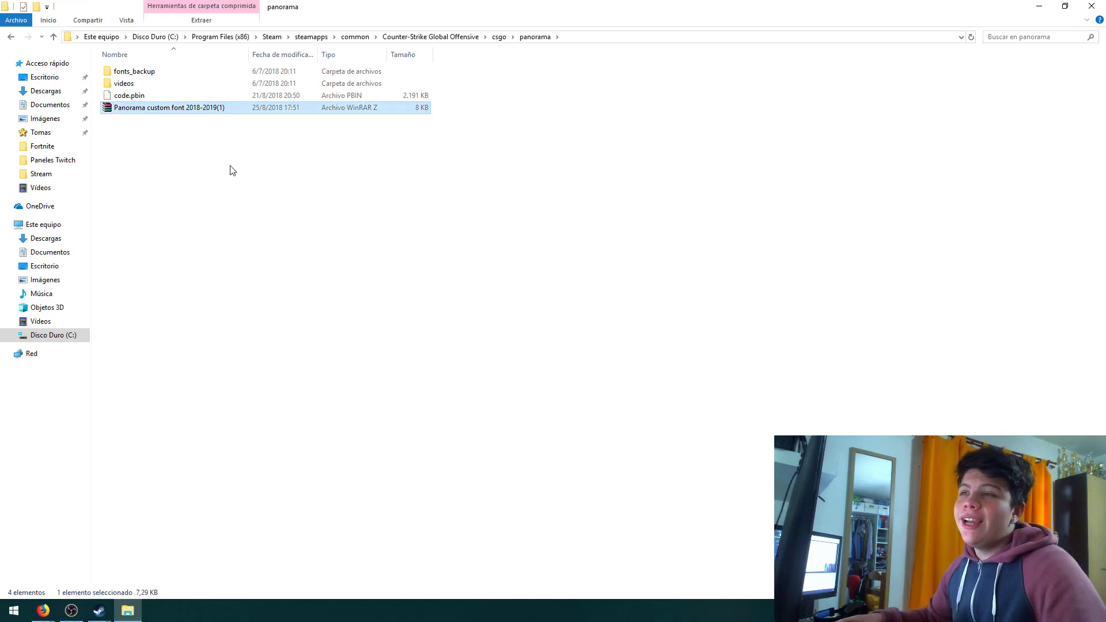
pyautogui.moveTo(213, 178); pyautogui.dragTo(179, 165)
pyautogui.click(136, 110)
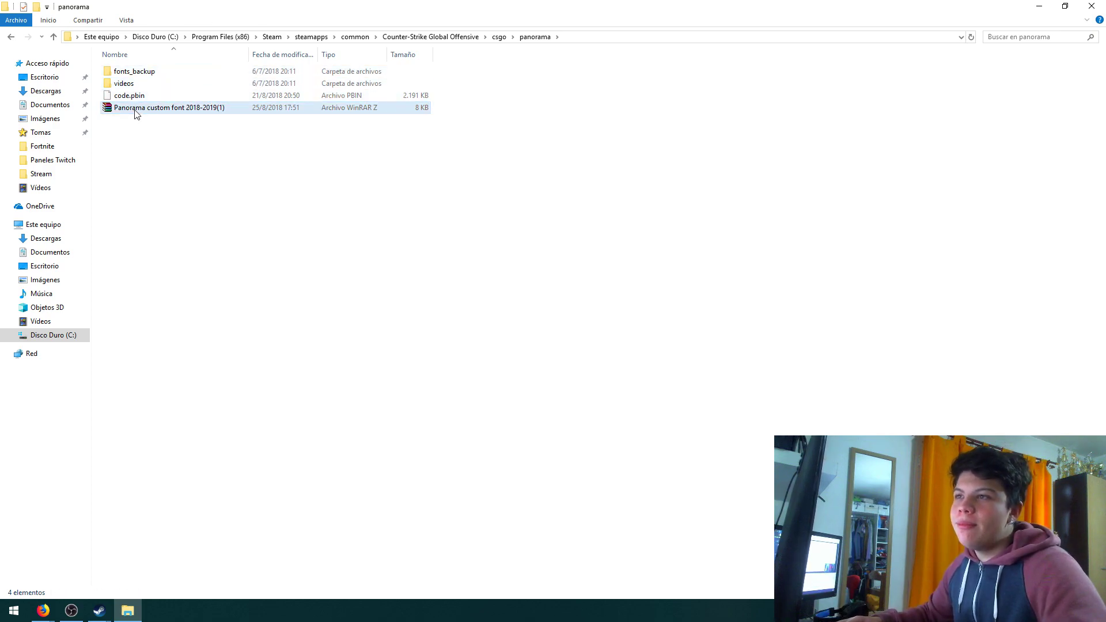
pyautogui.click(206, 113)
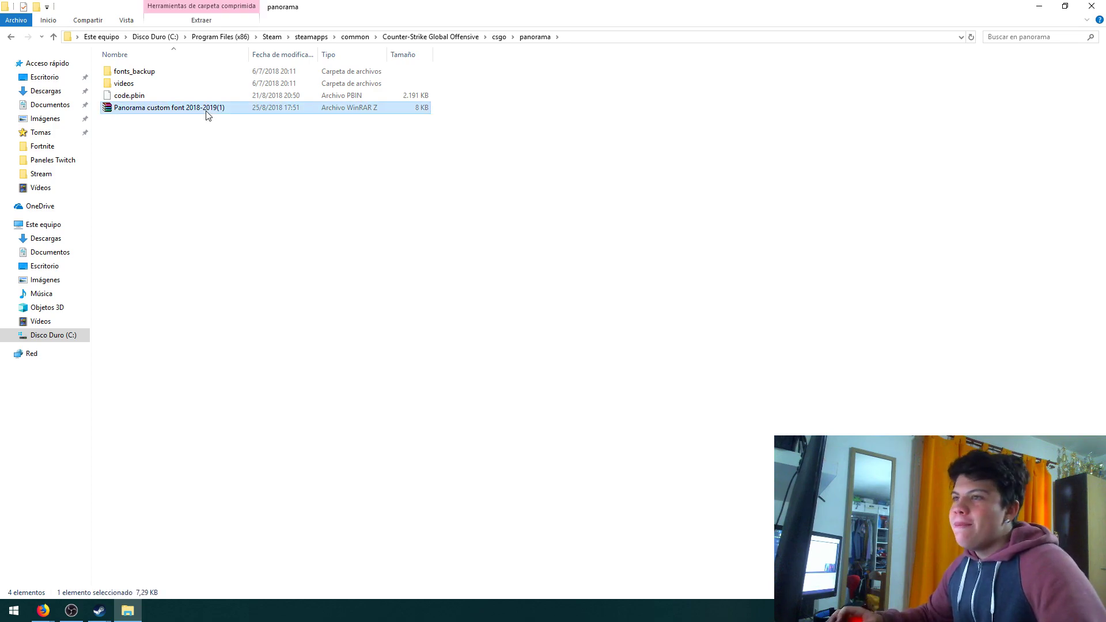
pyautogui.rightClick(208, 116)
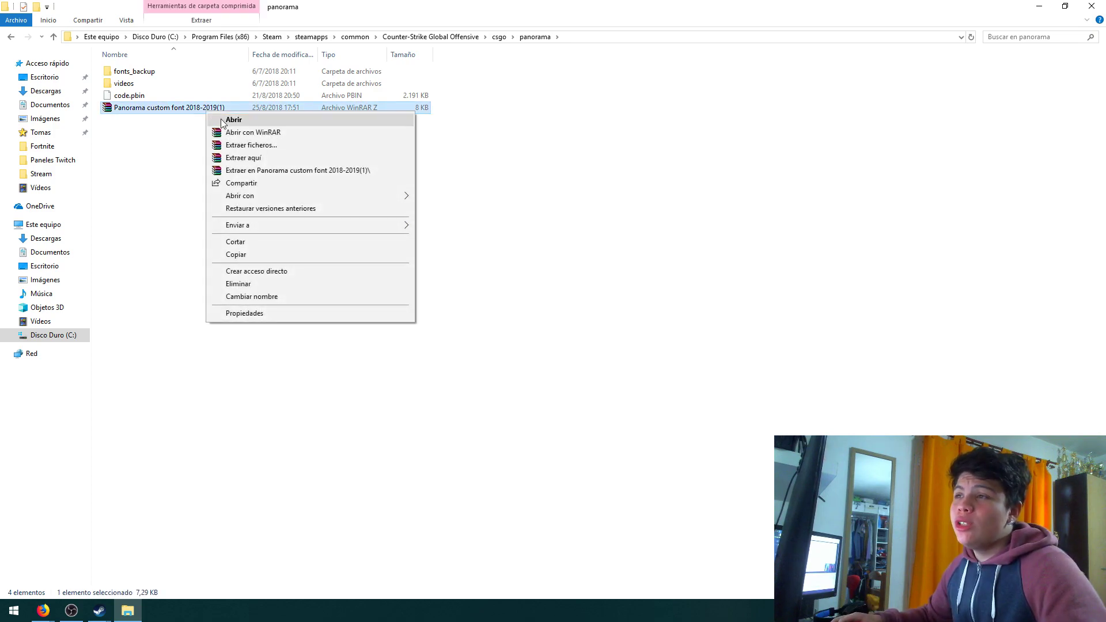
pyautogui.click(253, 156)
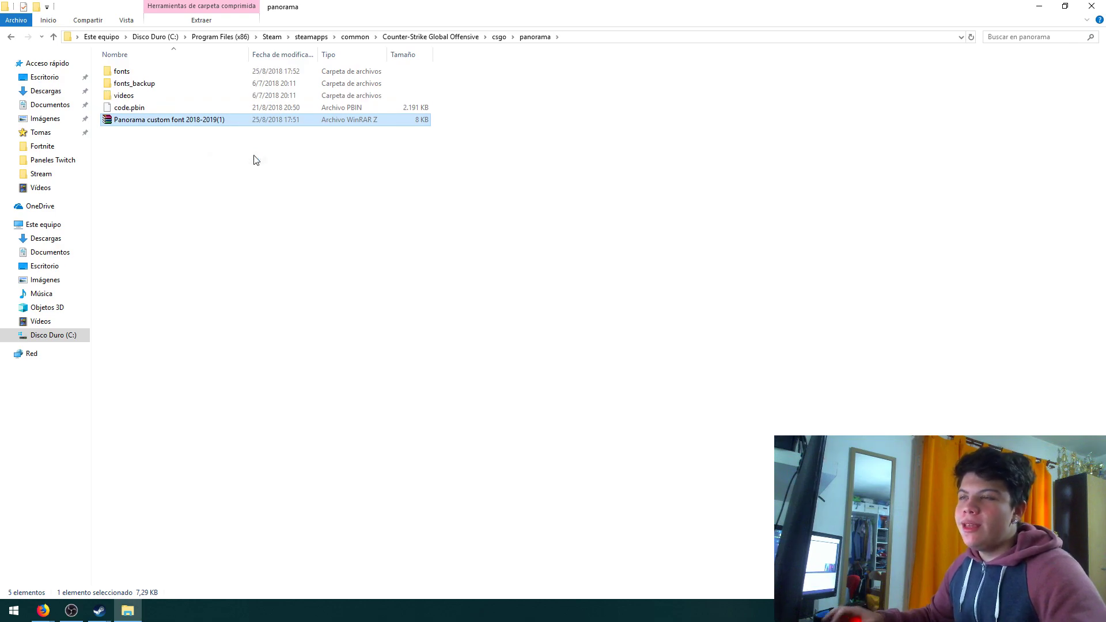
pyautogui.click(114, 76)
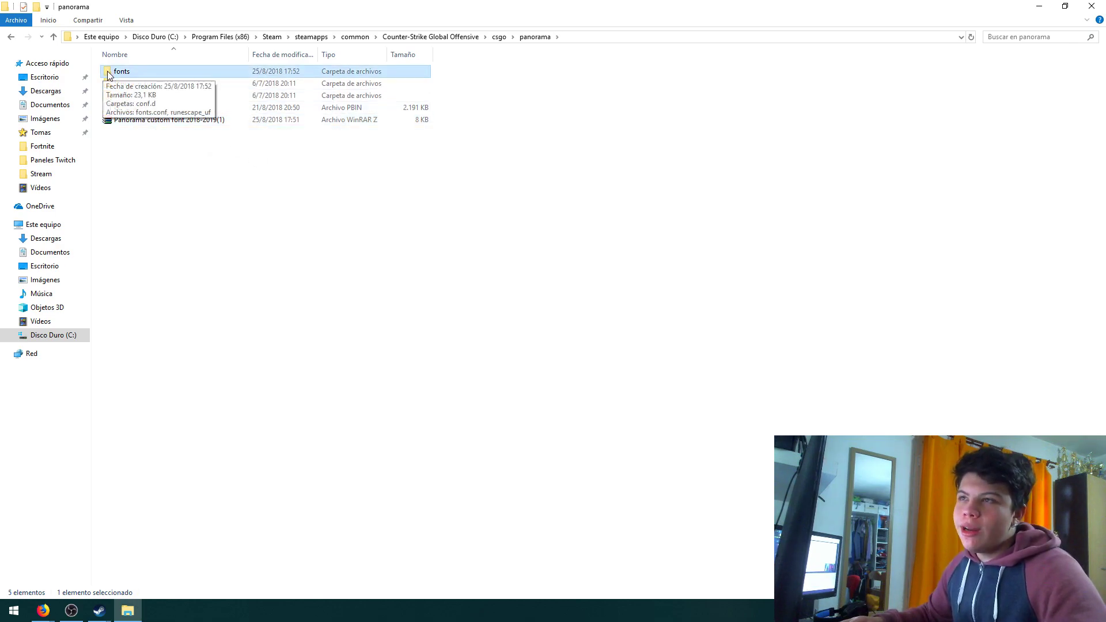
pyautogui.moveTo(97, 73)
pyautogui.mouseDown()
pyautogui.moveTo(124, 75)
pyautogui.moveTo(103, 72)
pyautogui.mouseUp()
pyautogui.keyDown('shift'); pyautogui.click(121, 83); pyautogui.keyUp('shift')
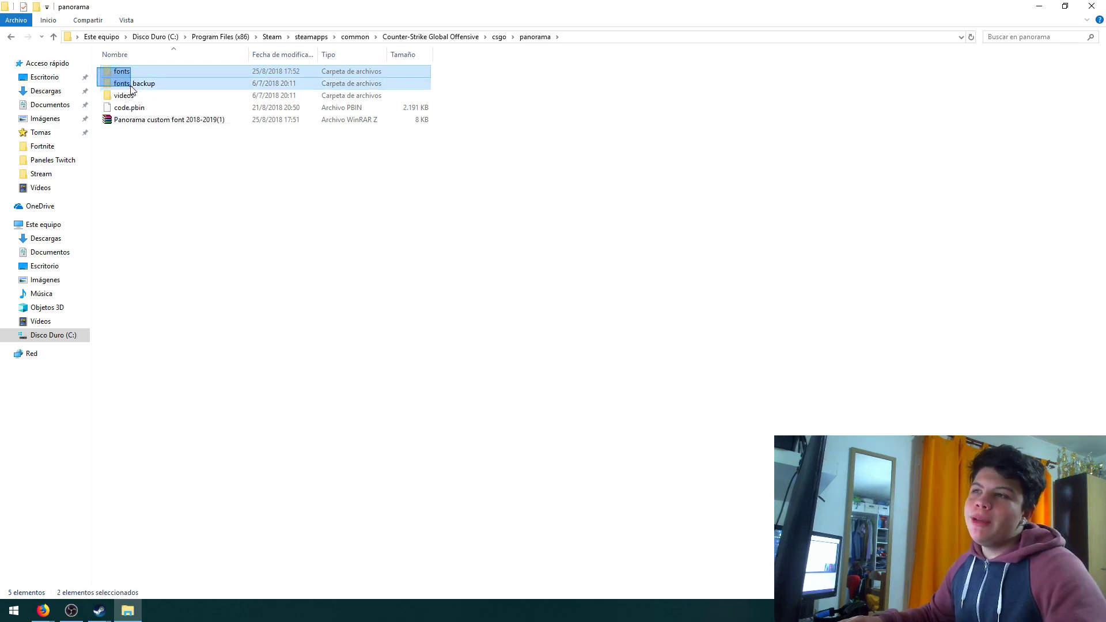
pyautogui.click(183, 197)
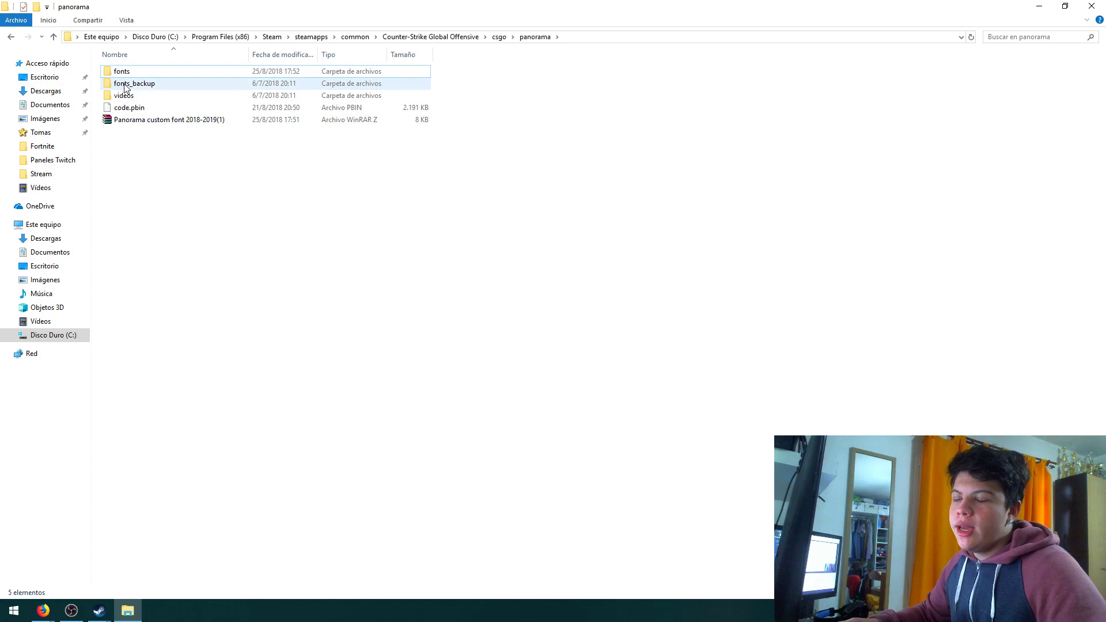
# Step: Delete the Panorama custom font 2018-2019(1) archive from the panorama folder
pyautogui.click(149, 122)
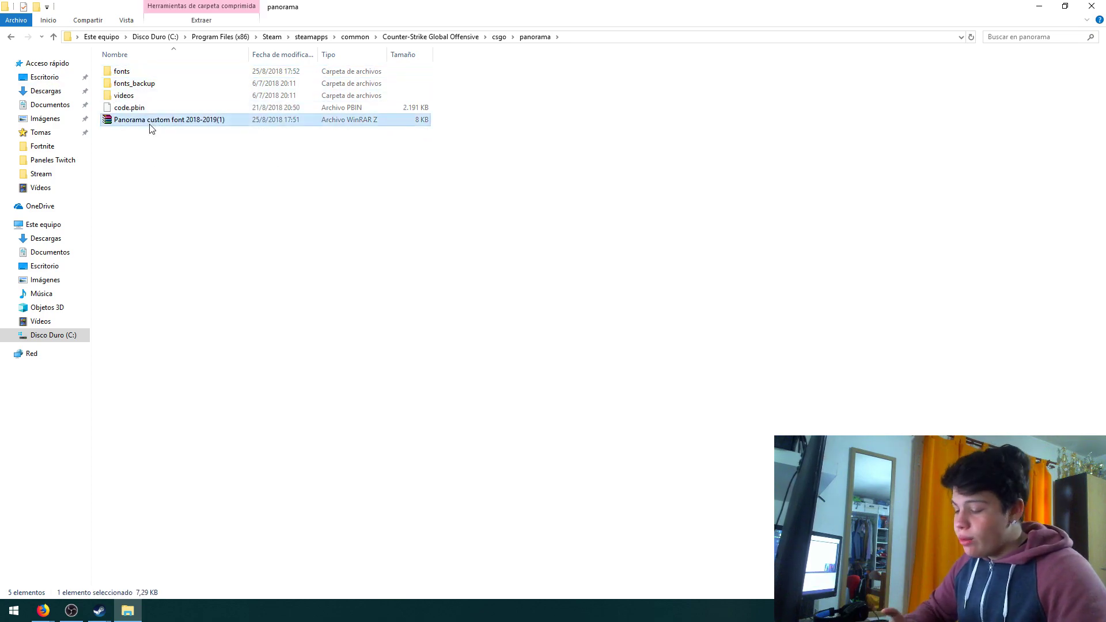
pyautogui.press('Delete')
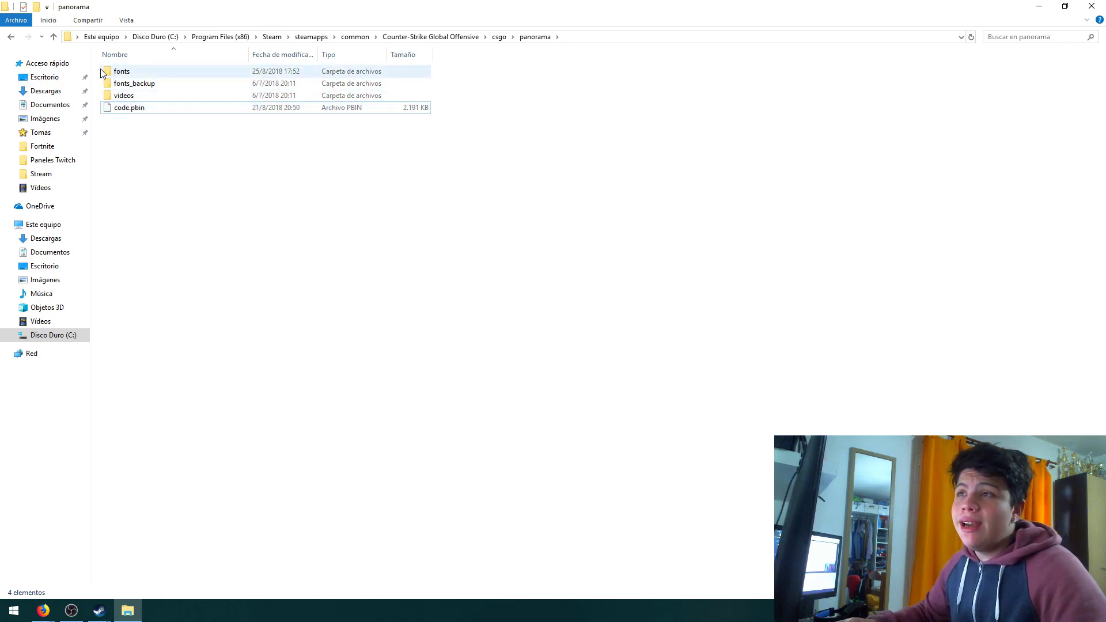
pyautogui.moveTo(99, 68); pyautogui.dragTo(128, 137)
pyautogui.click(128, 137)
pyautogui.click(129, 76)
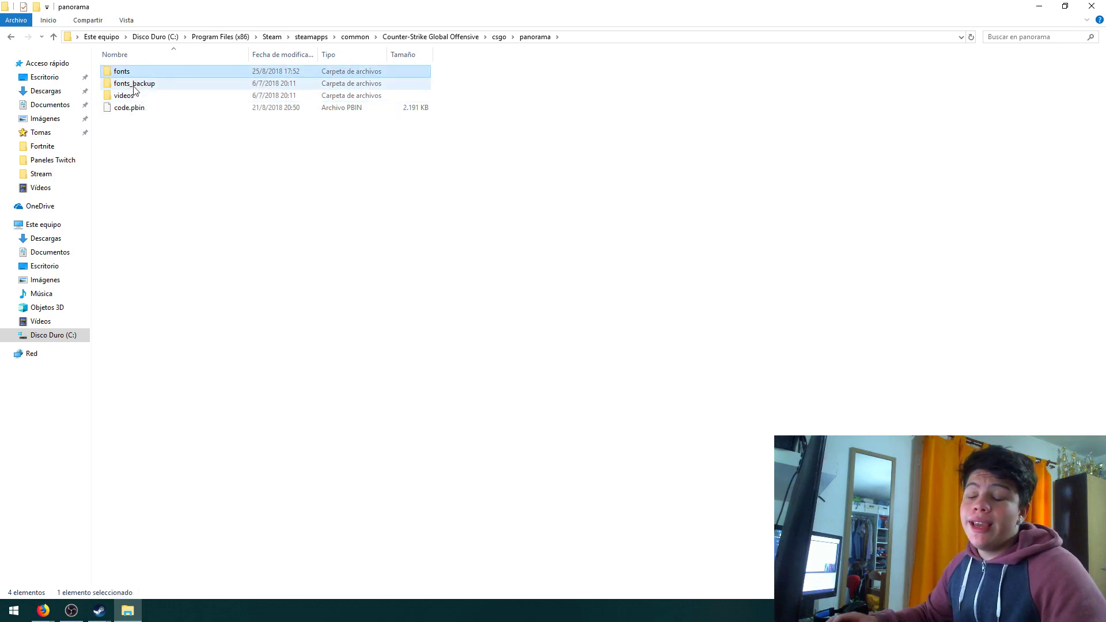
pyautogui.click(251, 186)
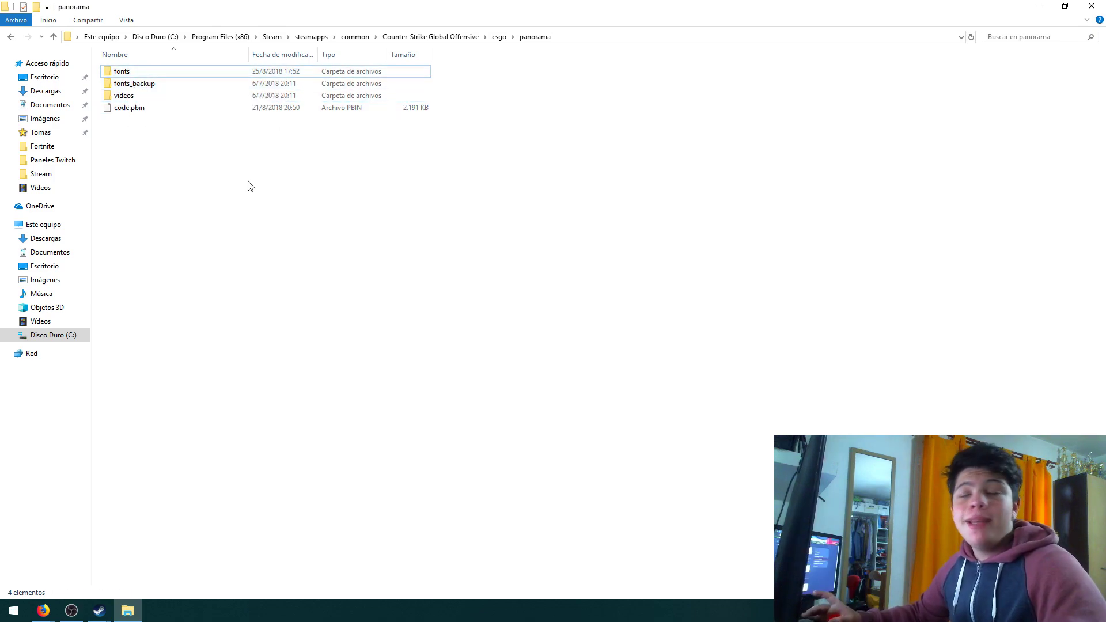
# Step: Open the extracted fonts folder inside panorama
pyautogui.click(148, 76)
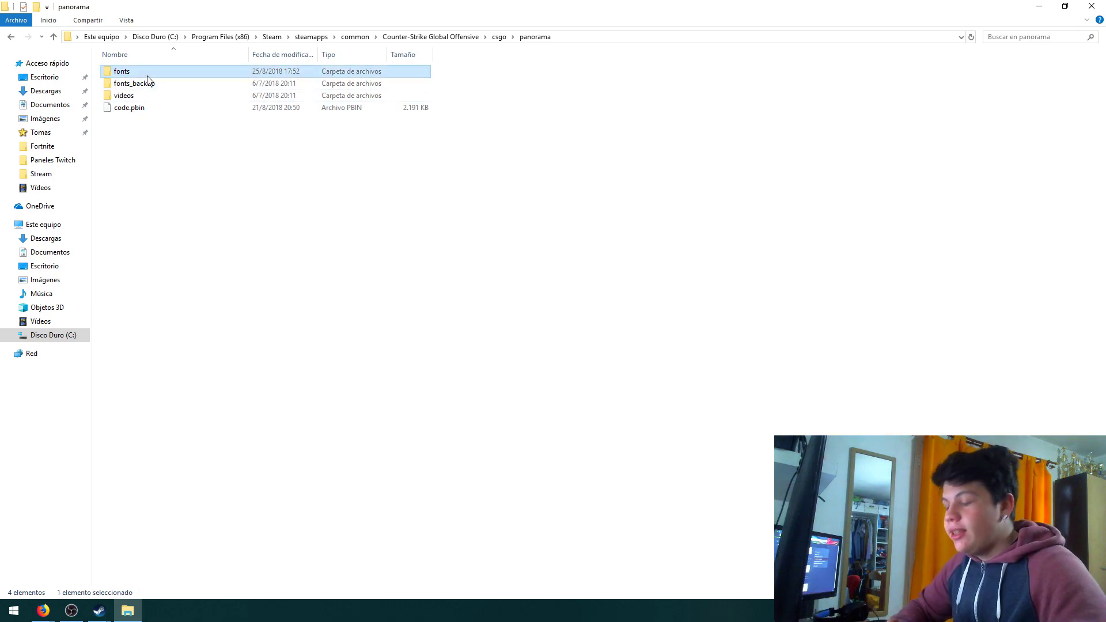
pyautogui.doubleClick(148, 76)
pyautogui.moveTo(136, 160); pyautogui.dragTo(492, 148)
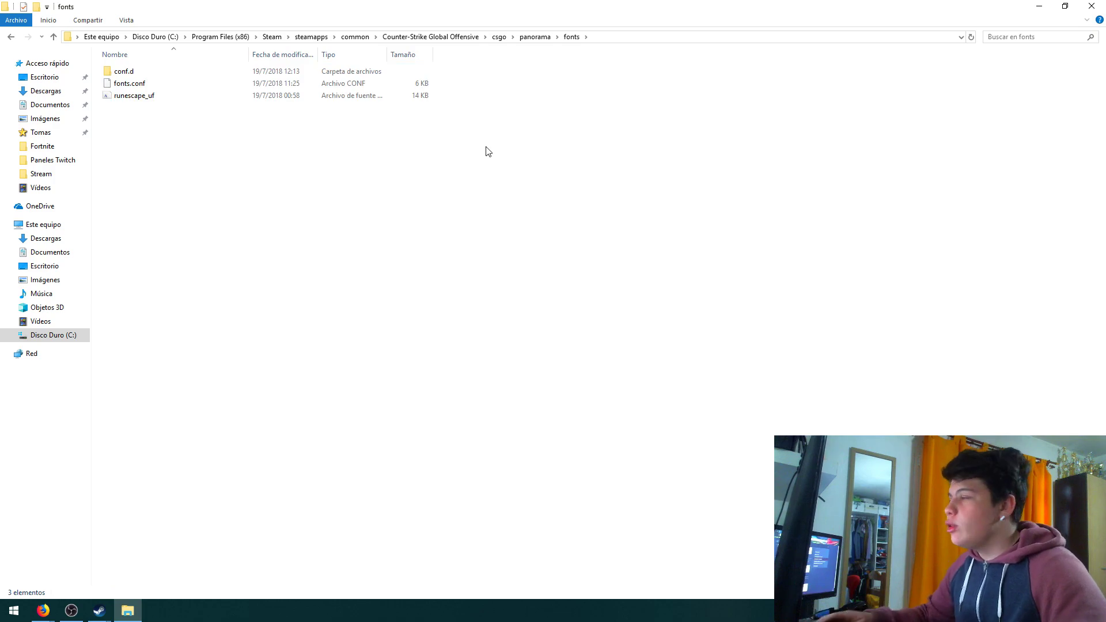
# Step: Move the Tommi font file from the desktop into the game's panorama\fonts folder
pyautogui.click(1039, 10)
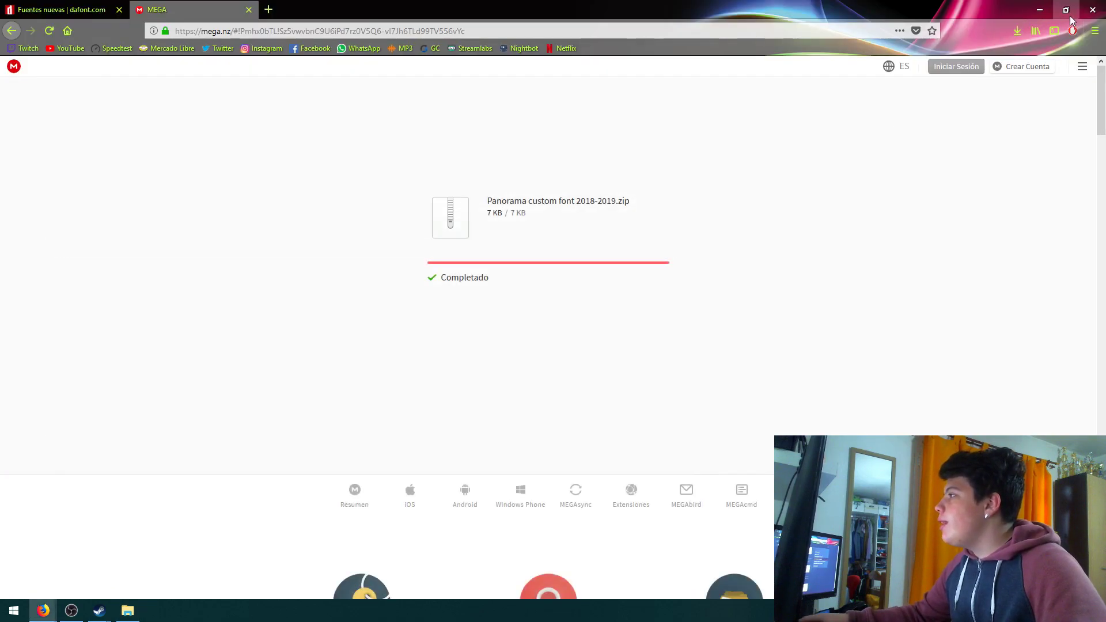
pyautogui.click(1039, 16)
pyautogui.click(631, 123)
pyautogui.click(1067, 12)
pyautogui.moveTo(772, 38); pyautogui.dragTo(397, 333)
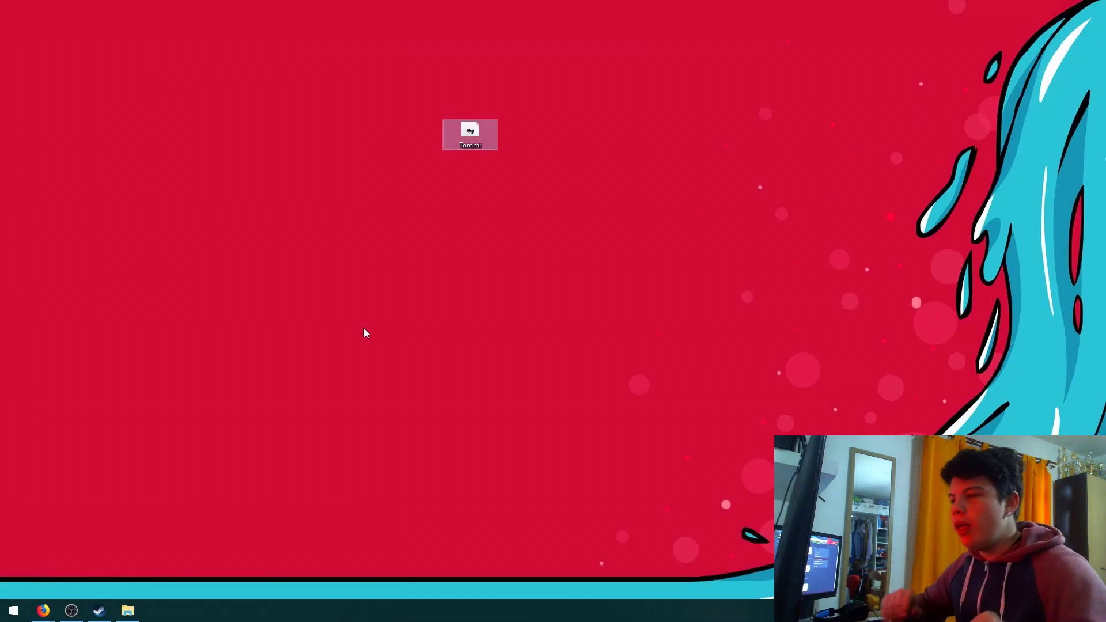
pyautogui.moveTo(323, 250); pyautogui.dragTo(723, 57)
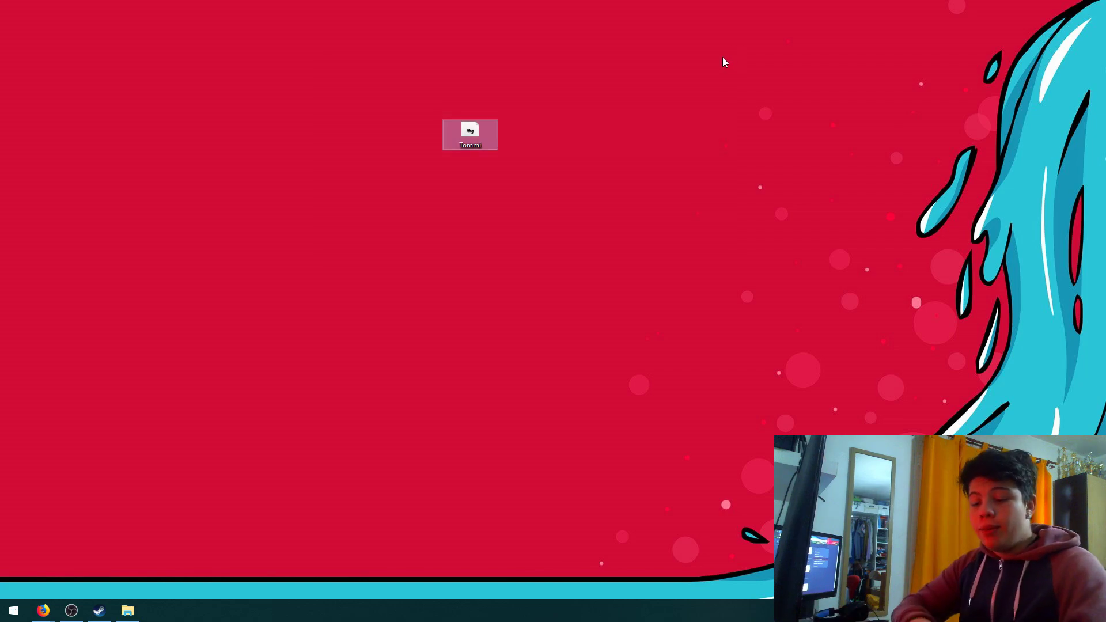
pyautogui.hotkey('ctrl', 'x')
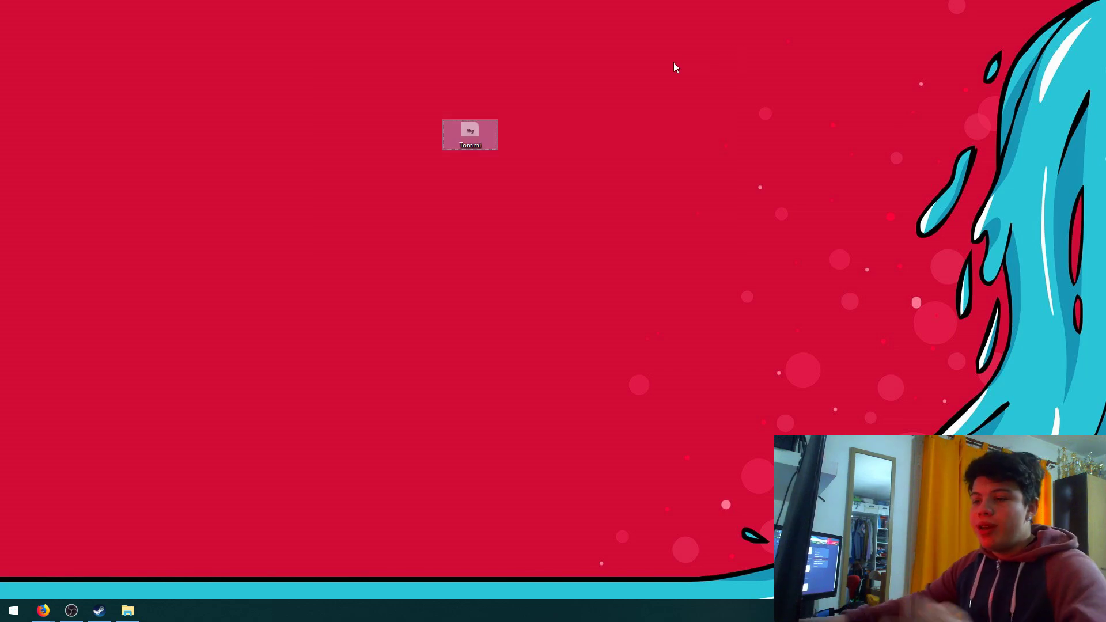
pyautogui.click(128, 610)
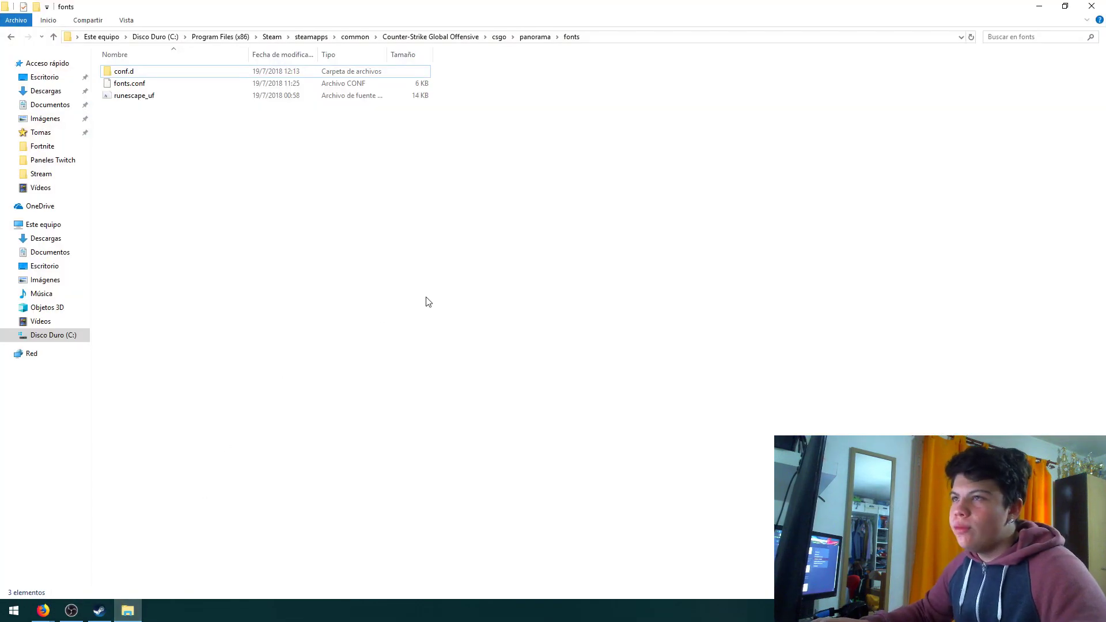
pyautogui.hotkey('ctrl', 'v')
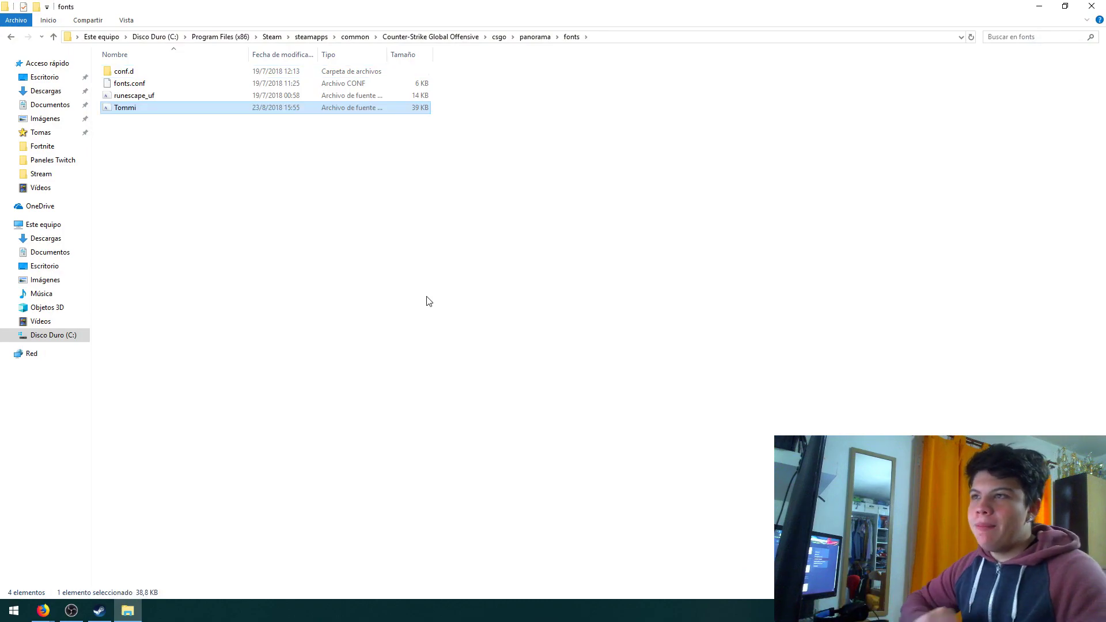
pyautogui.click(147, 141)
pyautogui.moveTo(145, 136); pyautogui.dragTo(191, 104)
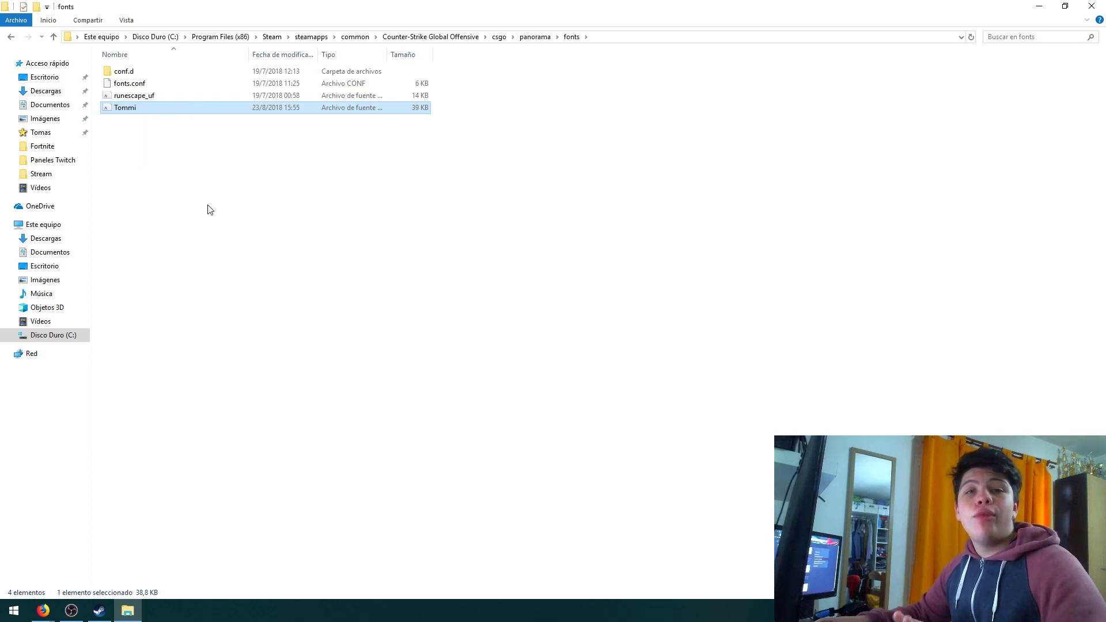
pyautogui.click(211, 213)
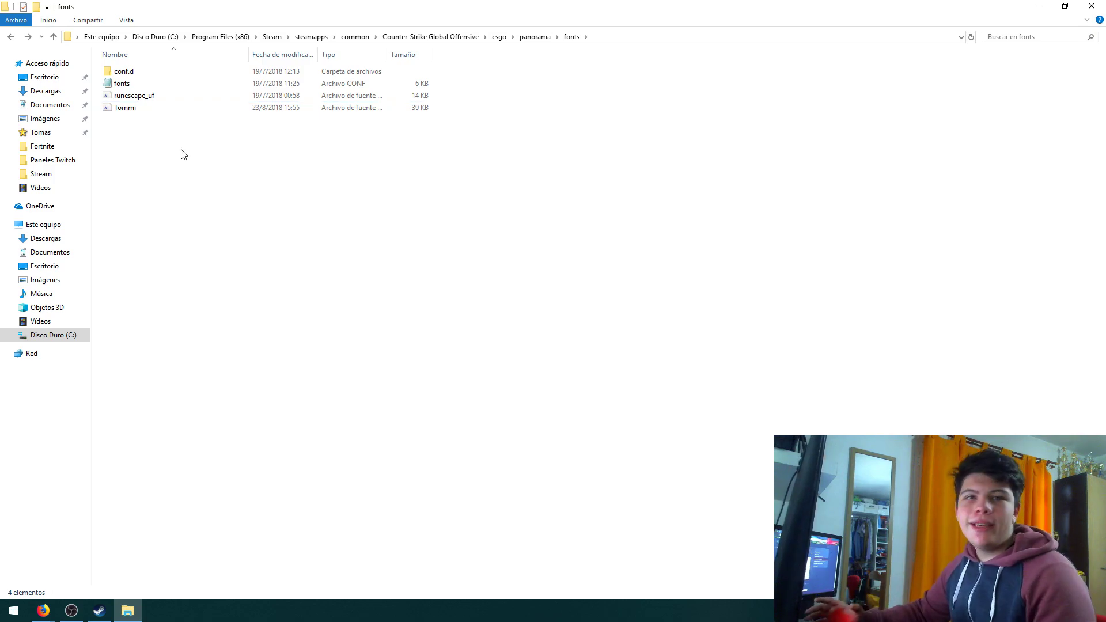
pyautogui.doubleClick(125, 76)
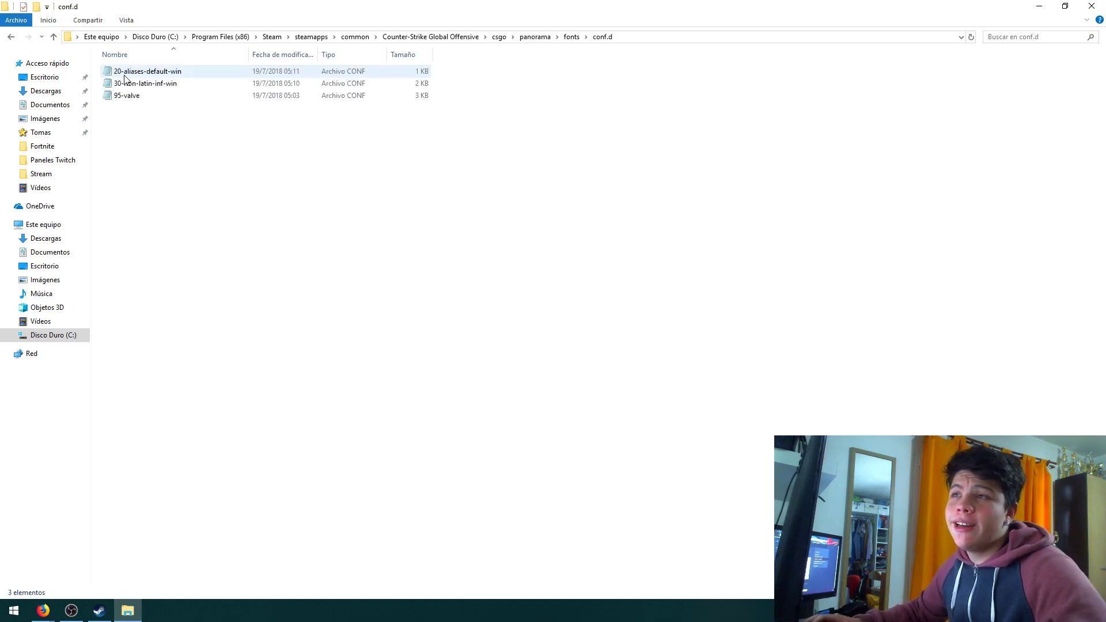
pyautogui.click(11, 37)
pyautogui.moveTo(193, 161); pyautogui.dragTo(212, 148)
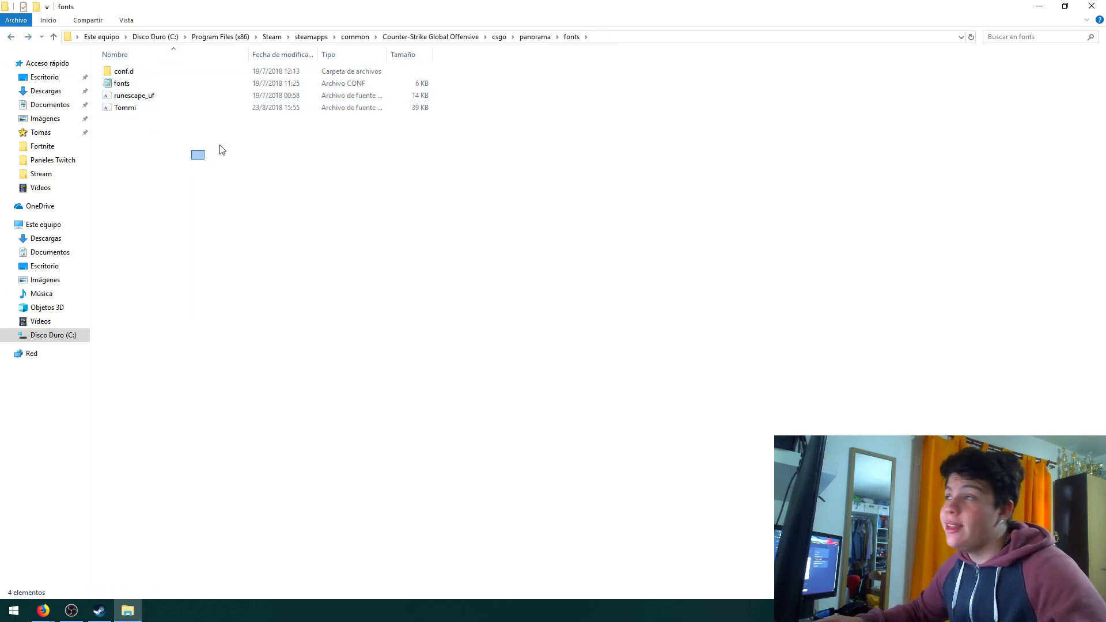
# Step: Open the 20-aliases-default-win file from the conf.d folder in the text editor
pyautogui.doubleClick(147, 74)
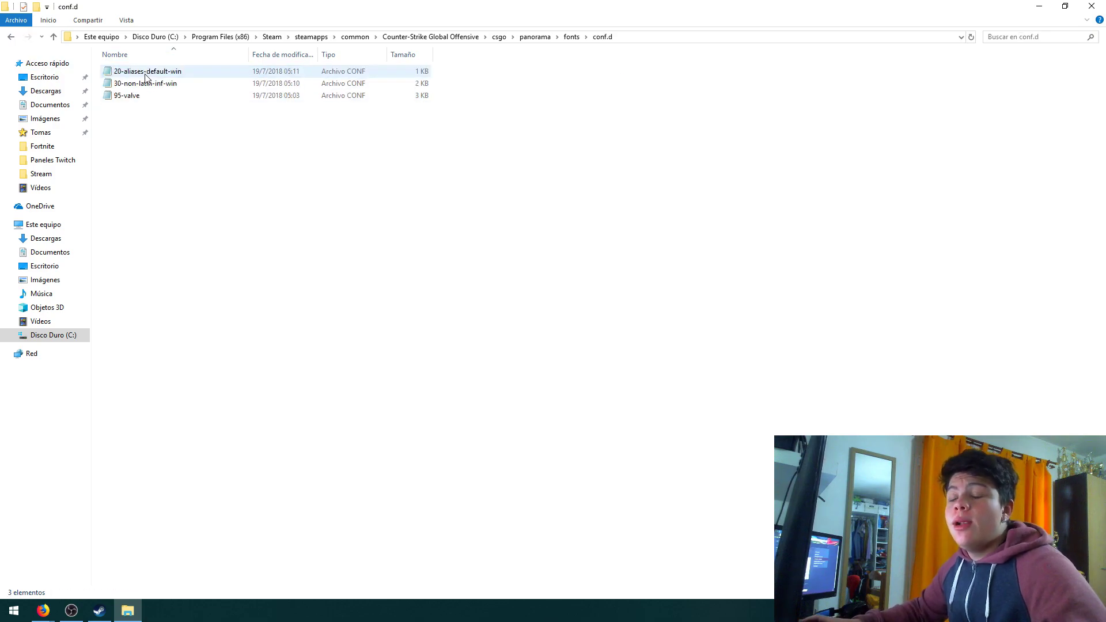
pyautogui.moveTo(143, 170)
pyautogui.mouseDown()
pyautogui.moveTo(144, 68)
pyautogui.moveTo(151, 183)
pyautogui.mouseUp()
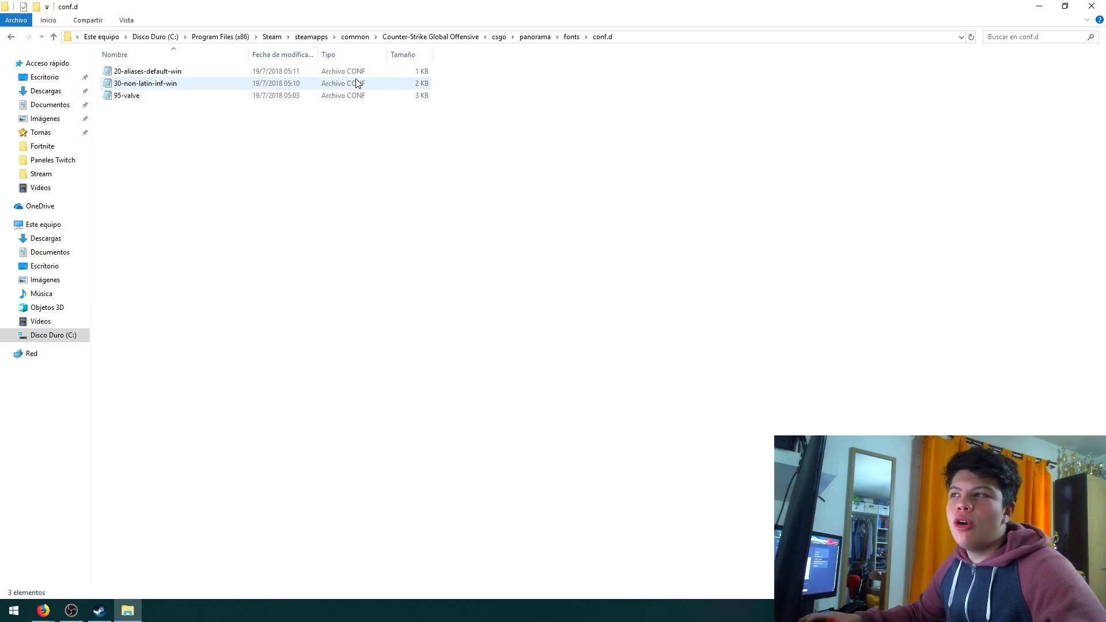
pyautogui.click(170, 73)
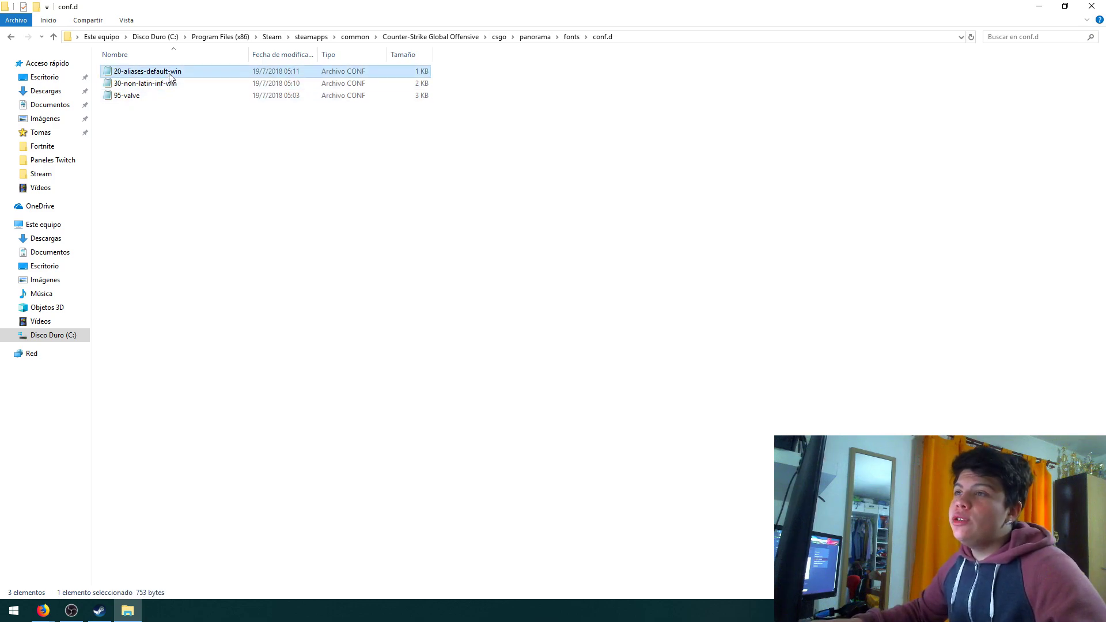
pyautogui.doubleClick(170, 74)
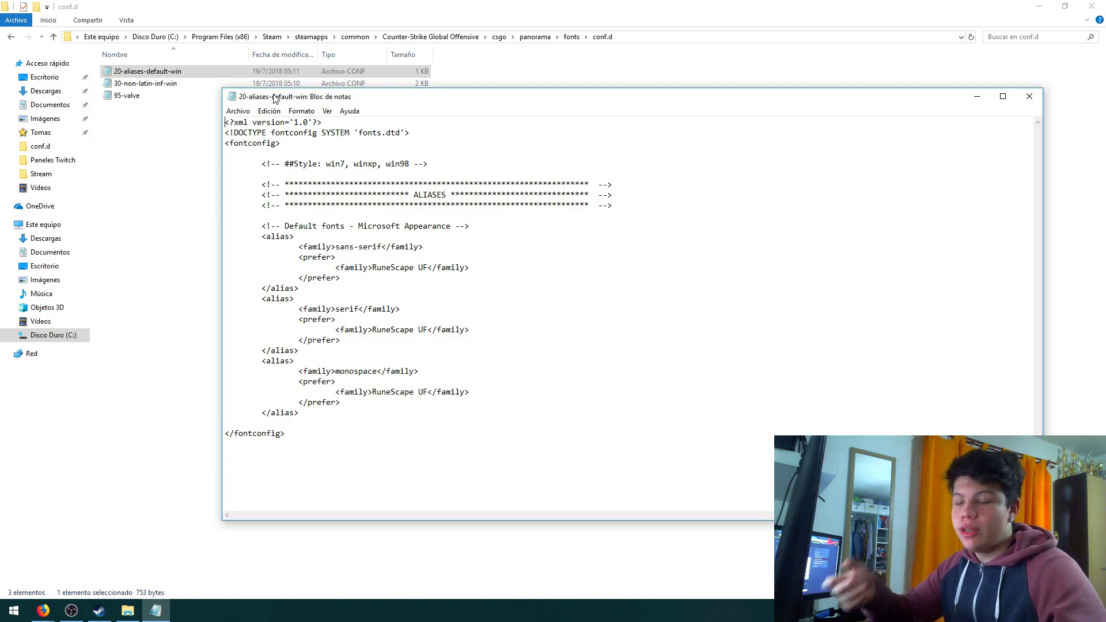
pyautogui.moveTo(317, 102); pyautogui.dragTo(346, 84)
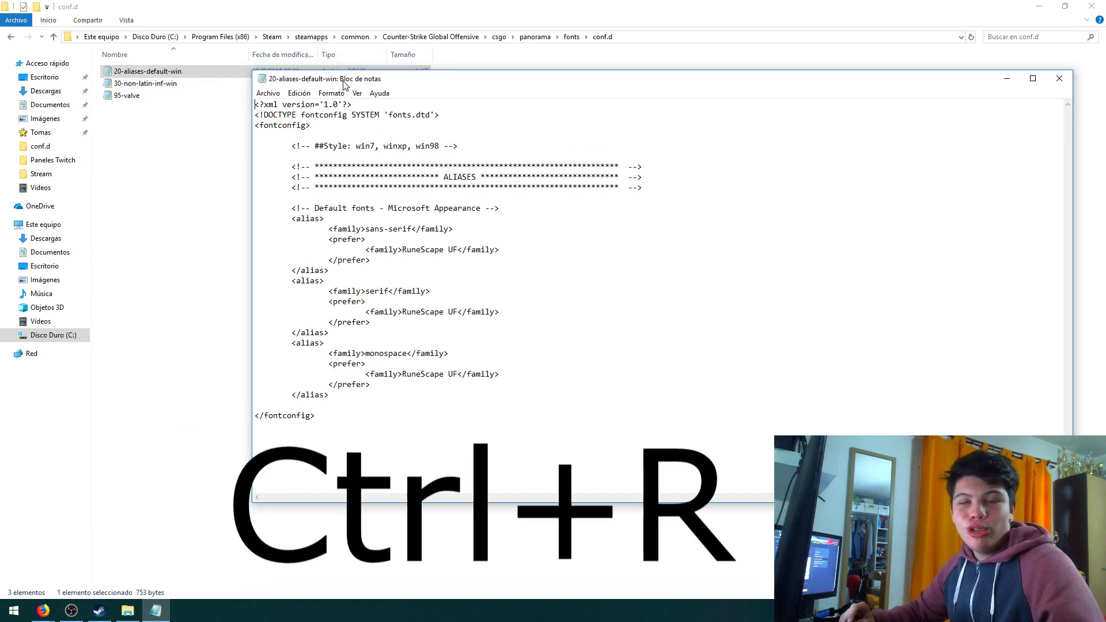
# Step: Start a find-and-replace in 20-aliases-default-win with RuneScape UF as the text to find
pyautogui.hotkey('ctrl', 'r')
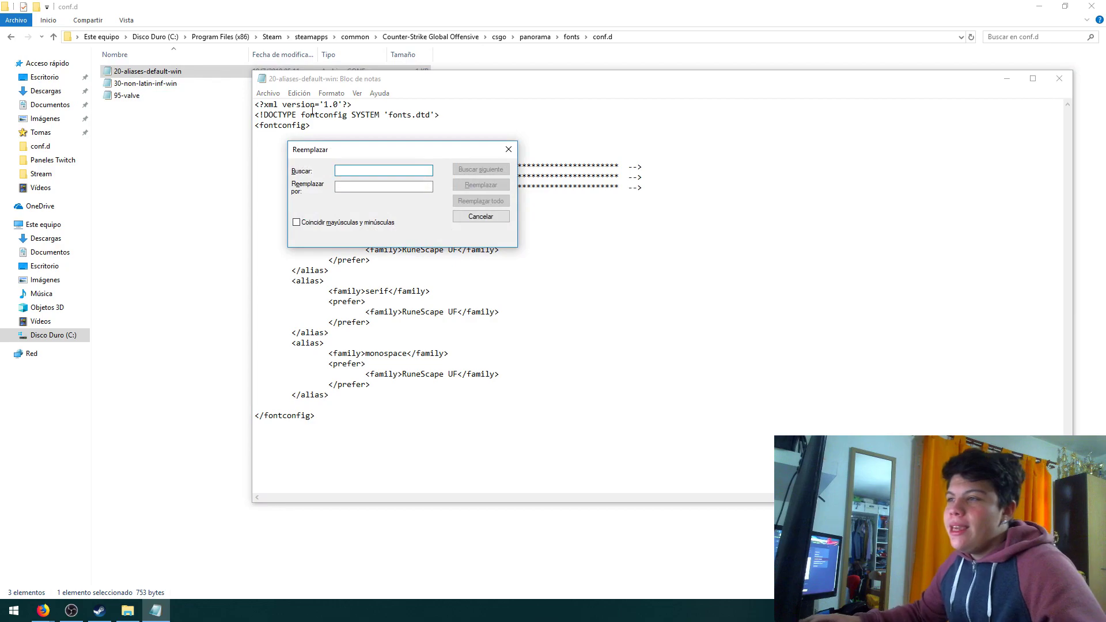
pyautogui.hotkey('ctrl', 'v')
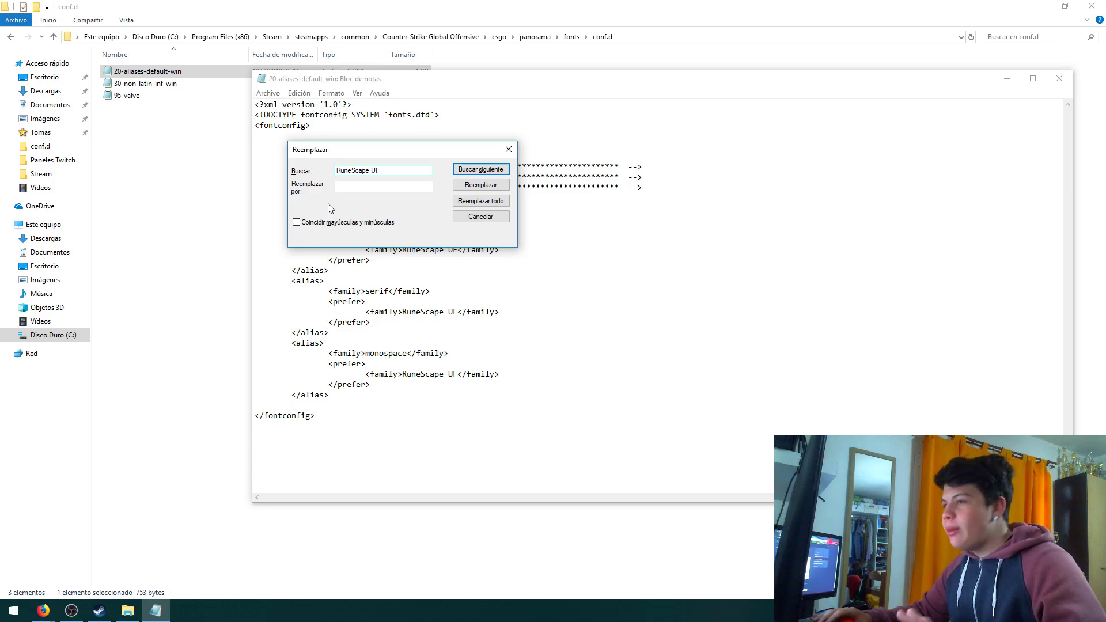
pyautogui.moveTo(380, 171); pyautogui.dragTo(342, 180)
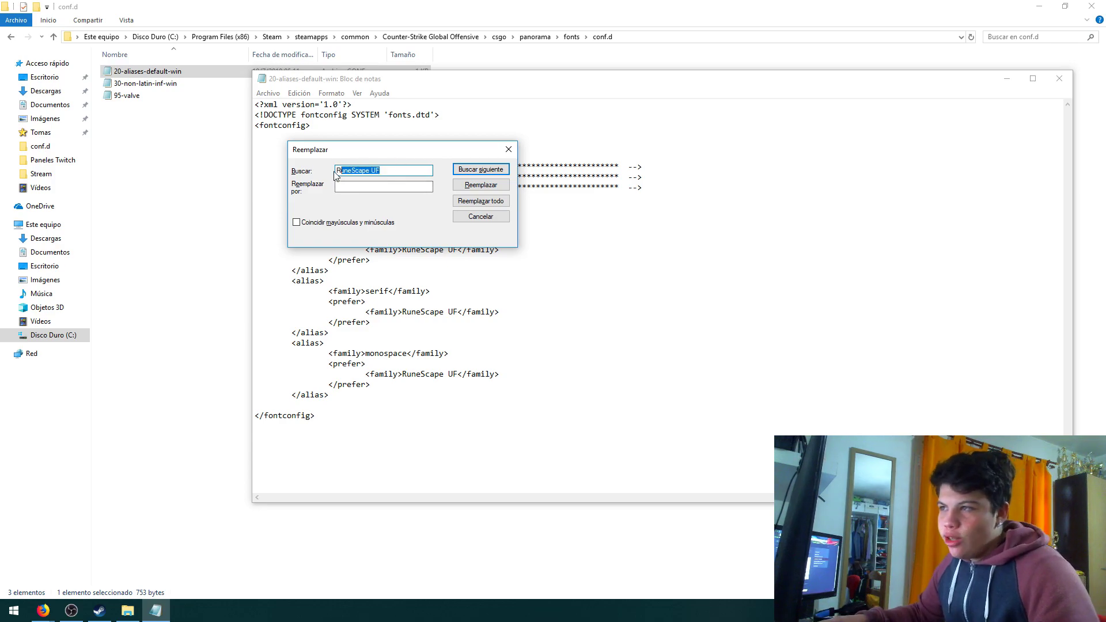
pyautogui.click(345, 171)
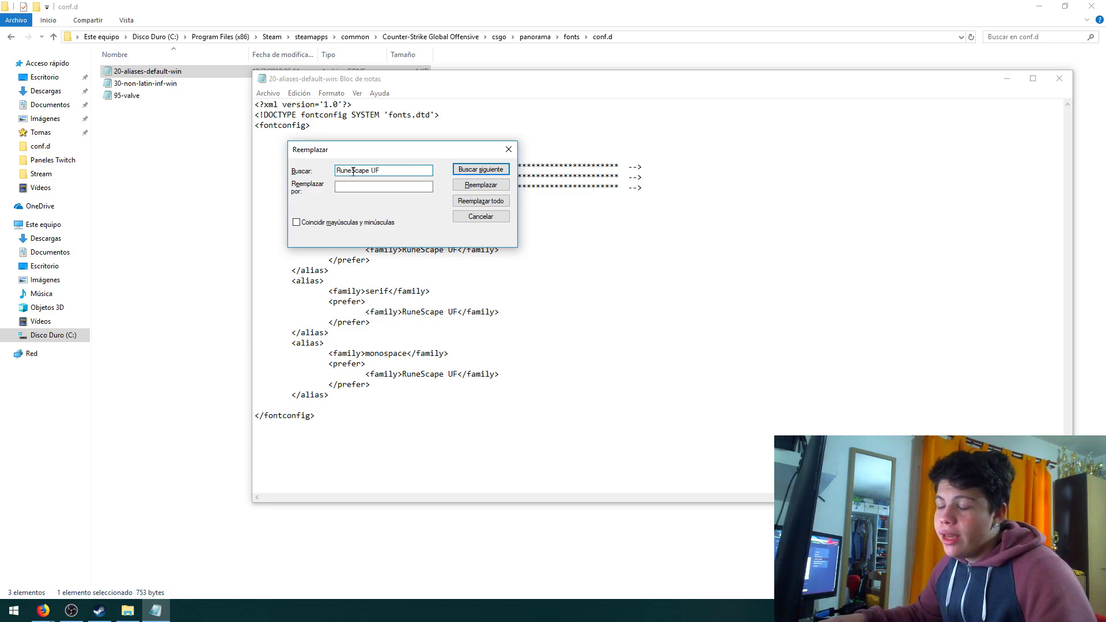
pyautogui.moveTo(363, 173); pyautogui.dragTo(374, 178)
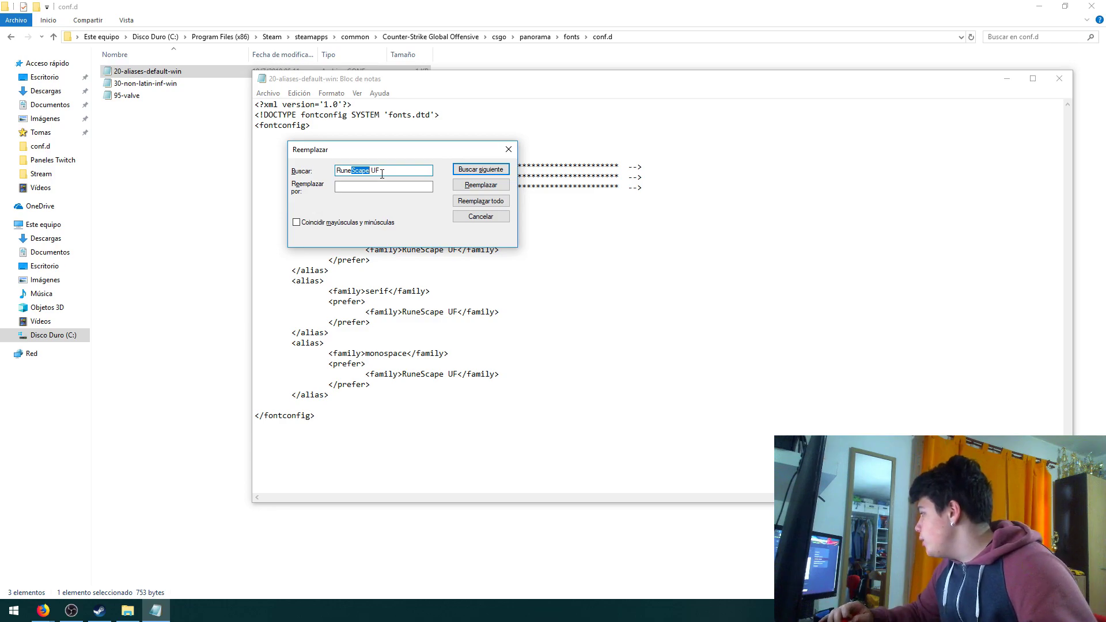
pyautogui.click(369, 187)
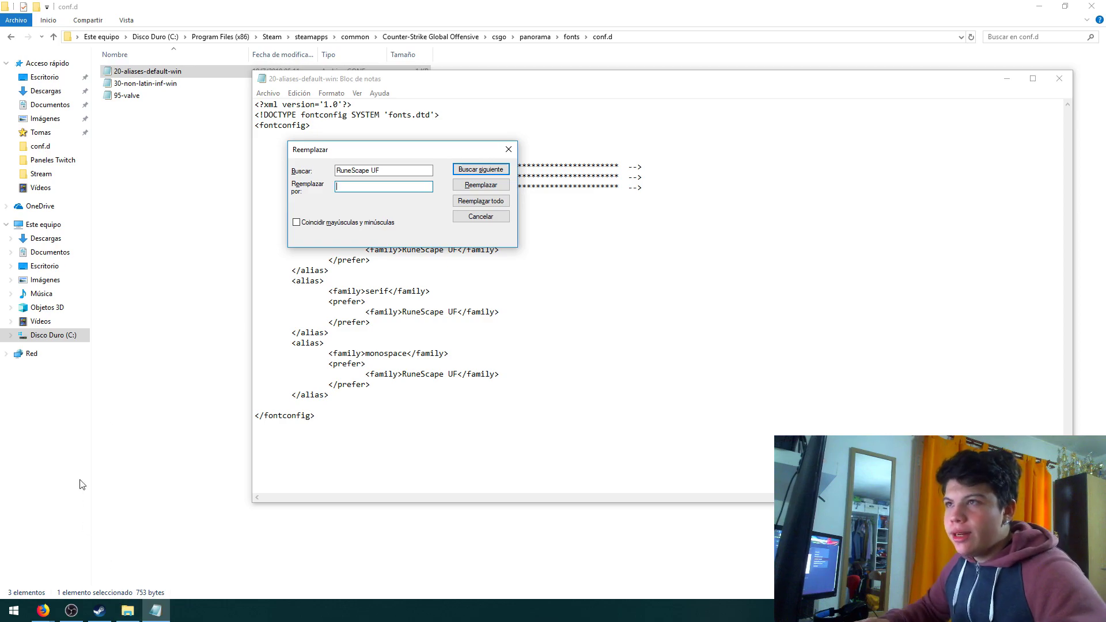
# Step: Check the exact font name of the Tommi file in the fonts folder using the font preview, then close it
pyautogui.click(173, 150)
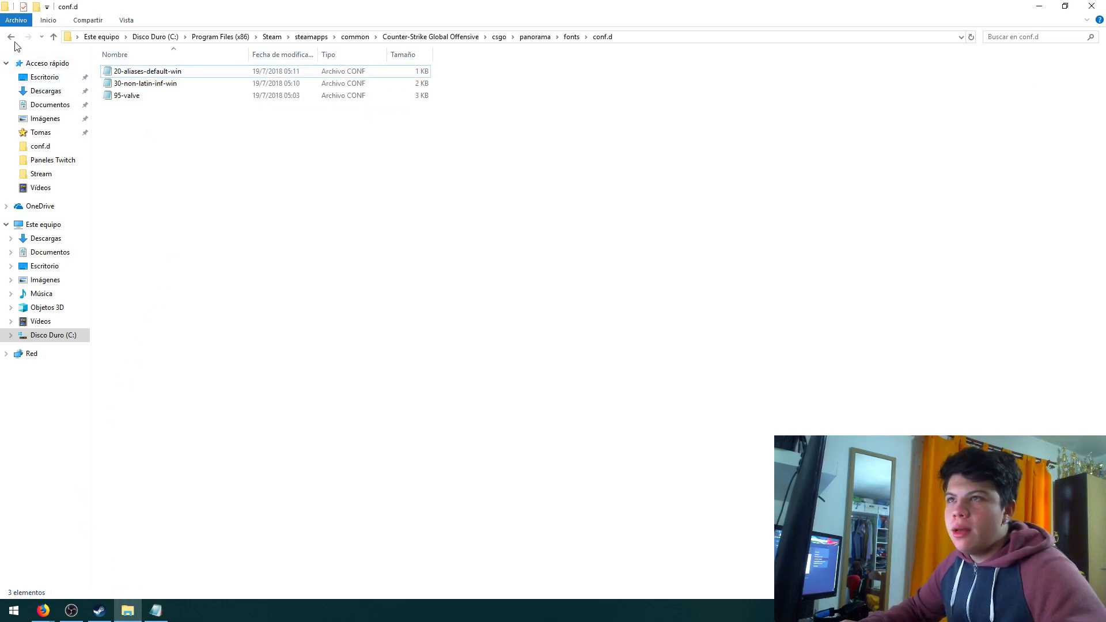
pyautogui.hotkey('alt', 'Left')
pyautogui.doubleClick(125, 108)
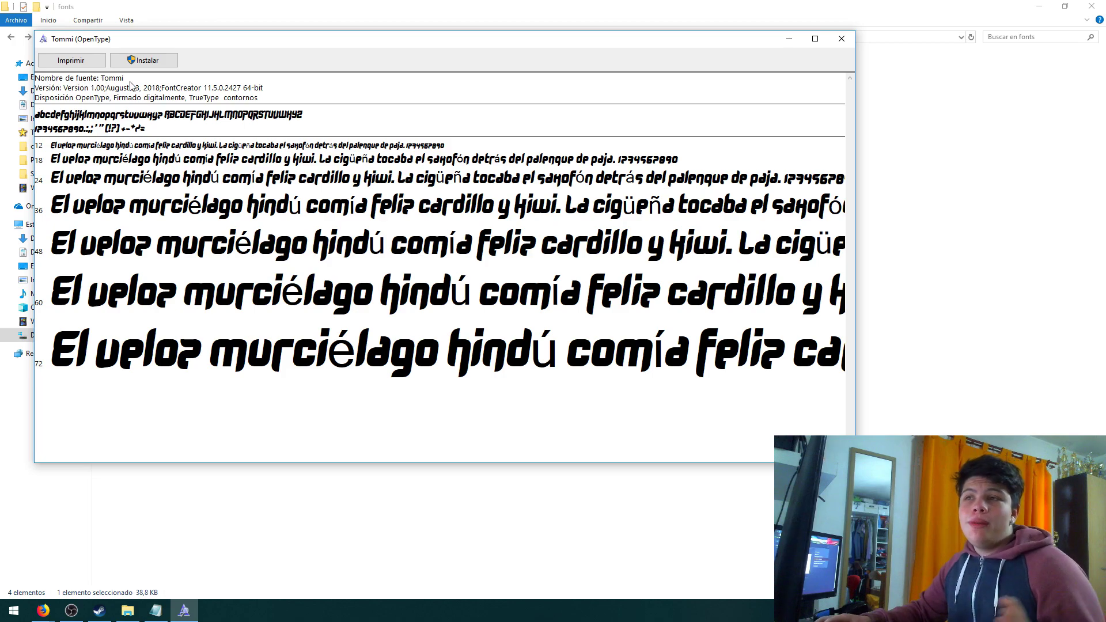
pyautogui.click(842, 38)
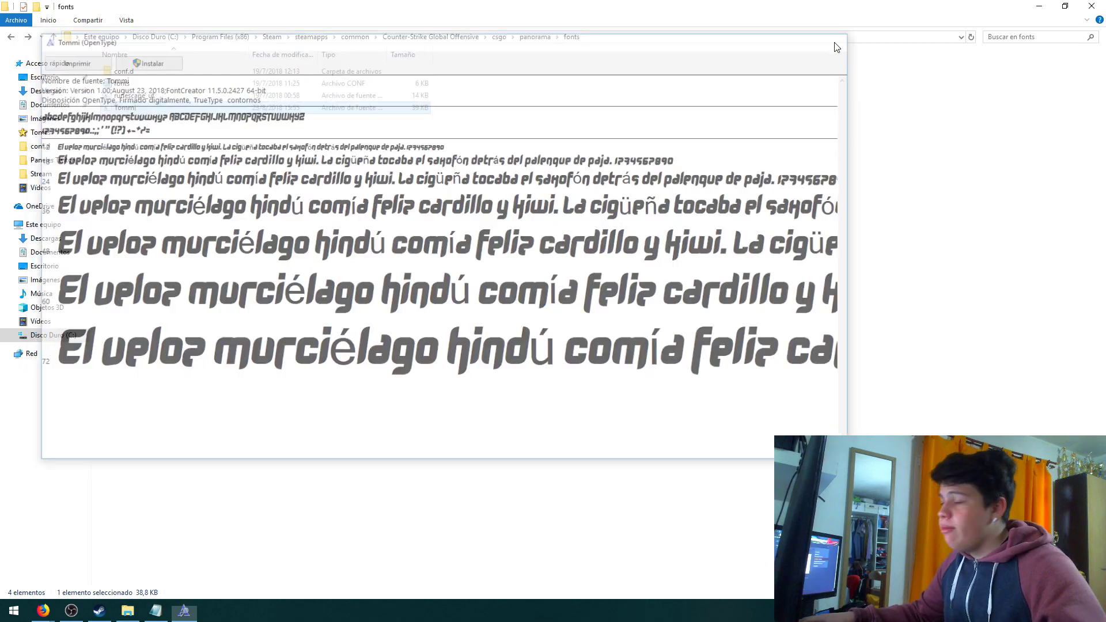
# Step: Replace every RuneScape UF in 20-aliases-default-win with Tommi
pyautogui.click(156, 611)
pyautogui.click(373, 187)
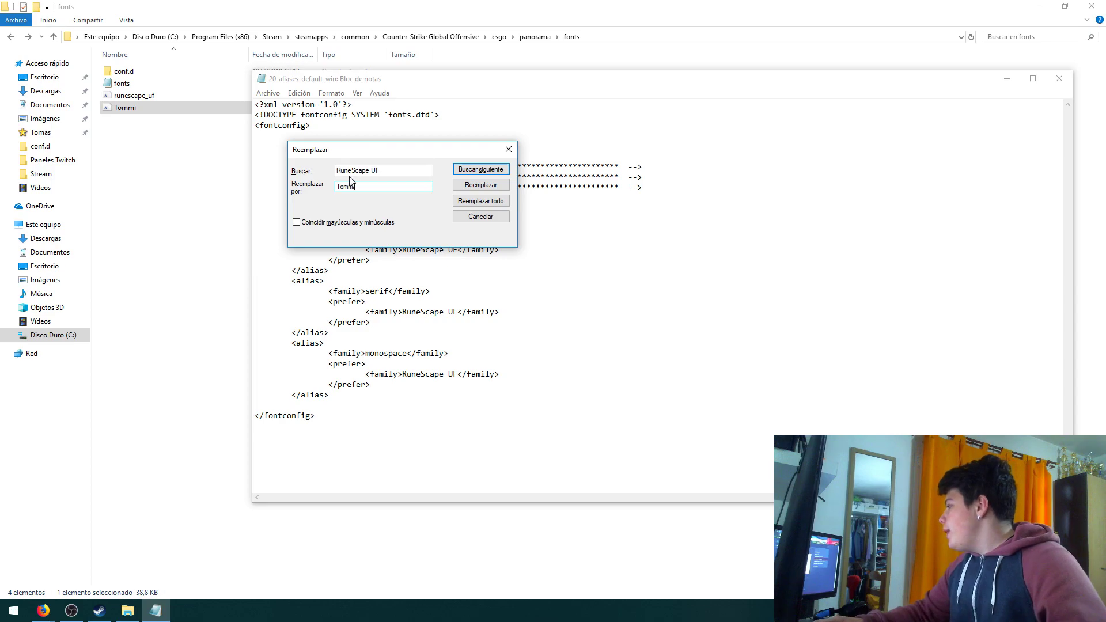
pyautogui.click(472, 201)
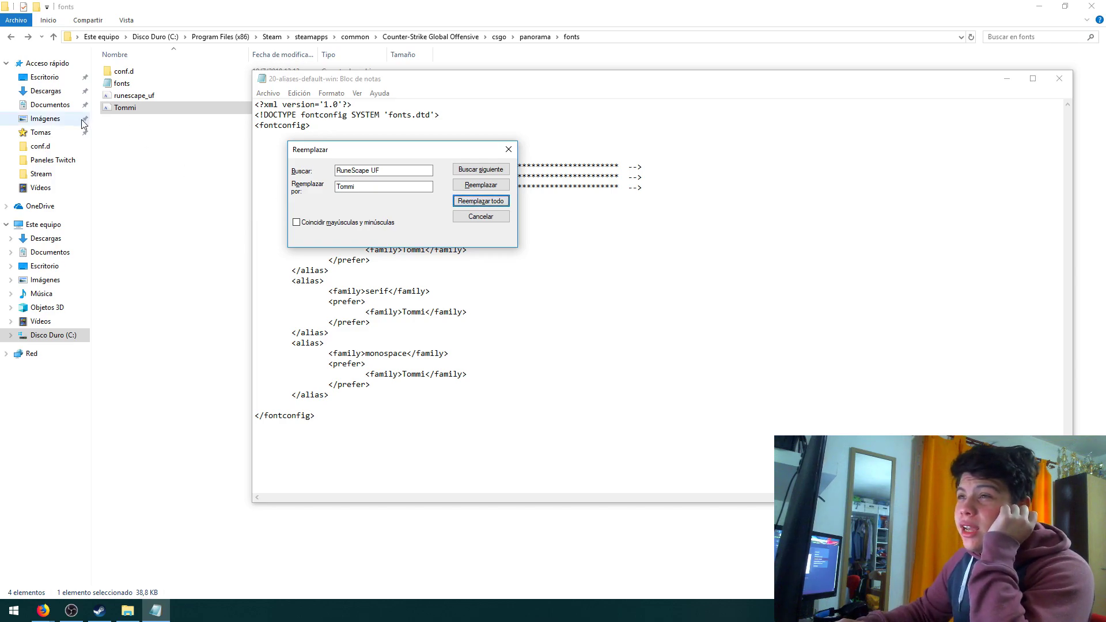
# Step: Review the conf.d folder's configuration files, including 30-non-latin-inf-win and 95-valve
pyautogui.doubleClick(156, 71)
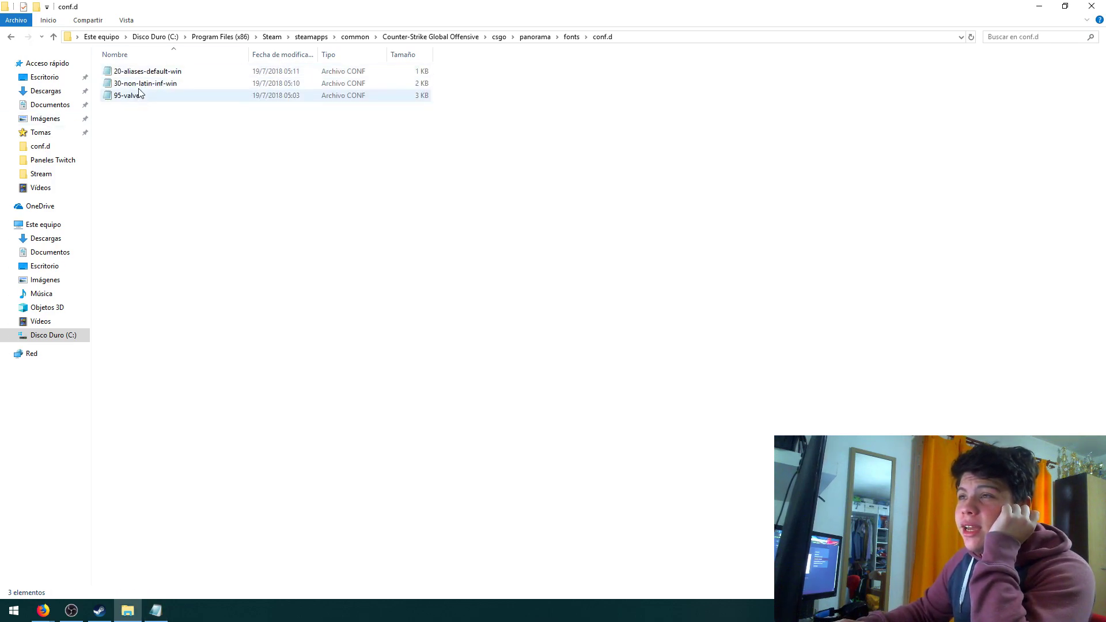
pyautogui.click(144, 85)
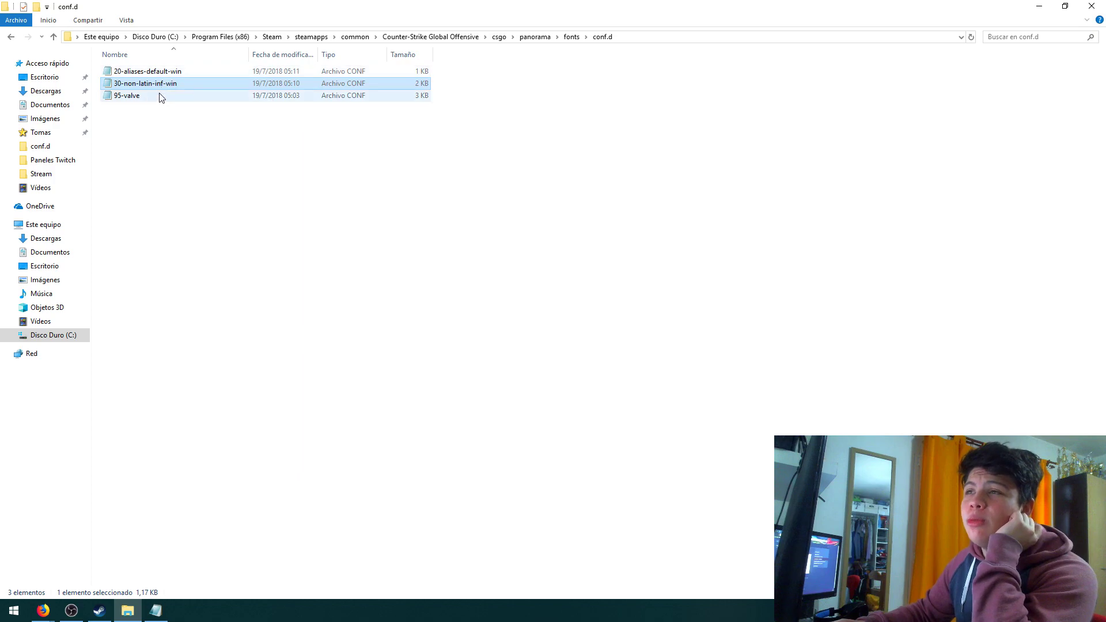
pyautogui.click(132, 98)
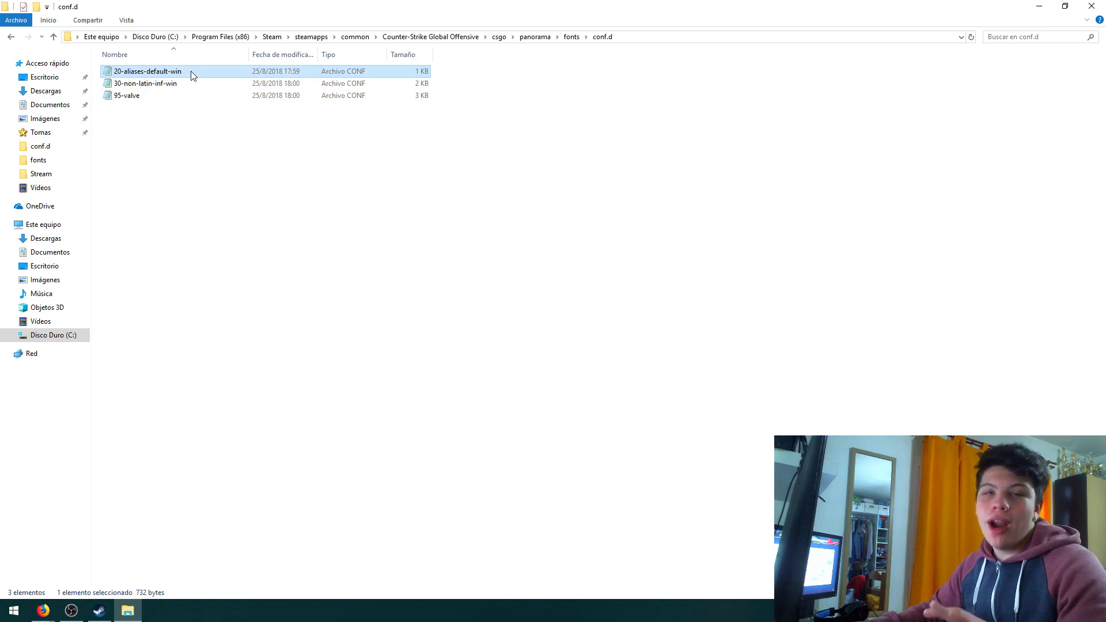
pyautogui.moveTo(163, 144); pyautogui.dragTo(160, 70)
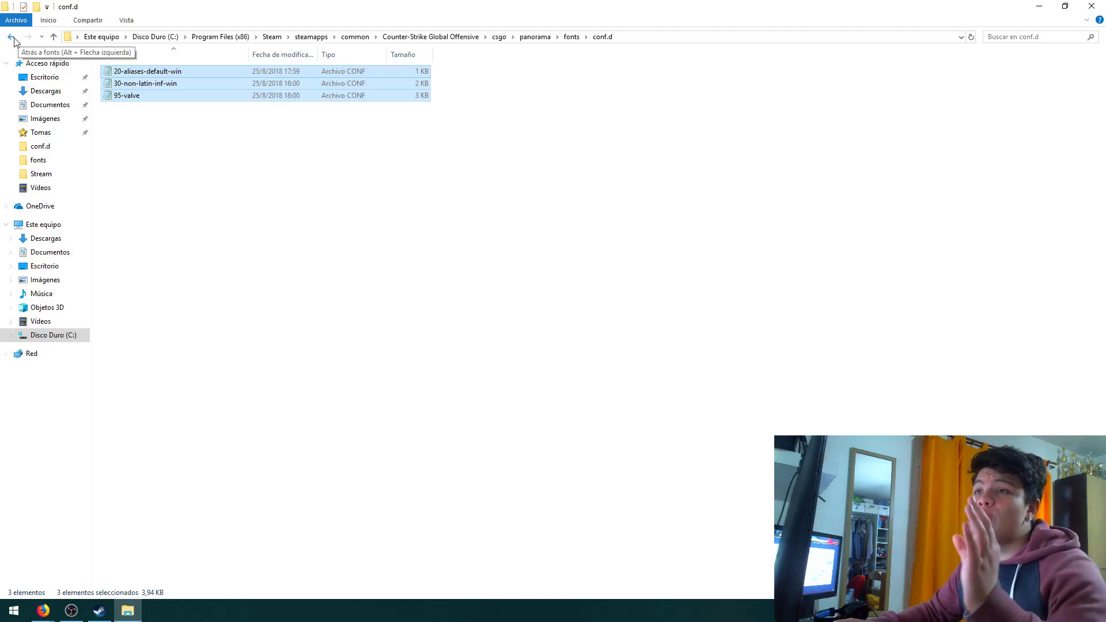
# Step: Return to the parent fonts folder and open the fonts CONF file in the text editor
pyautogui.click(53, 37)
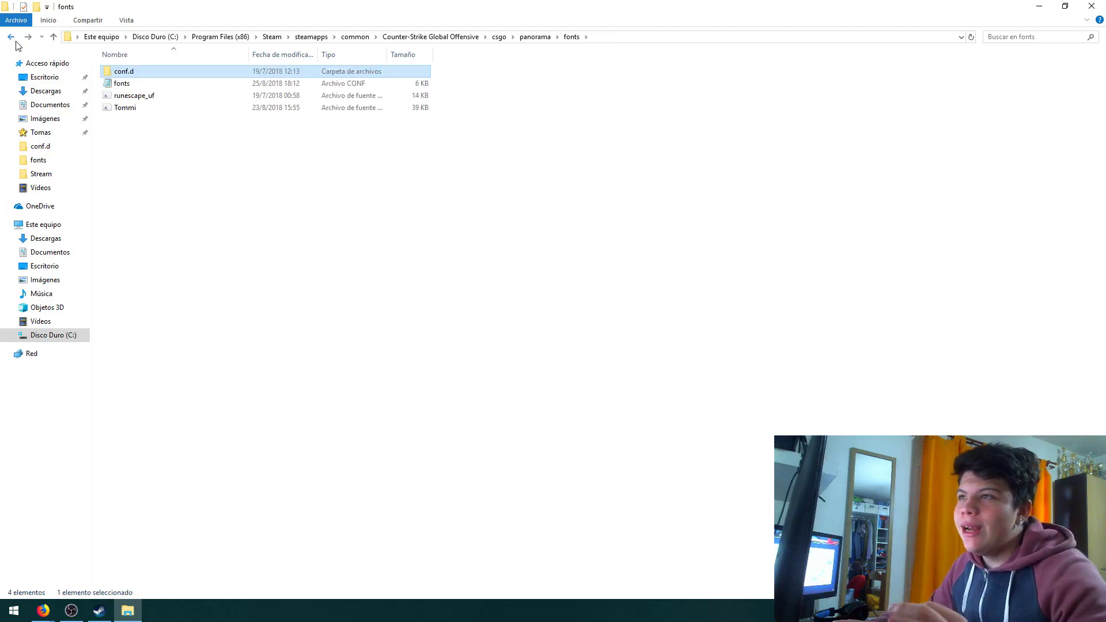
pyautogui.click(121, 84)
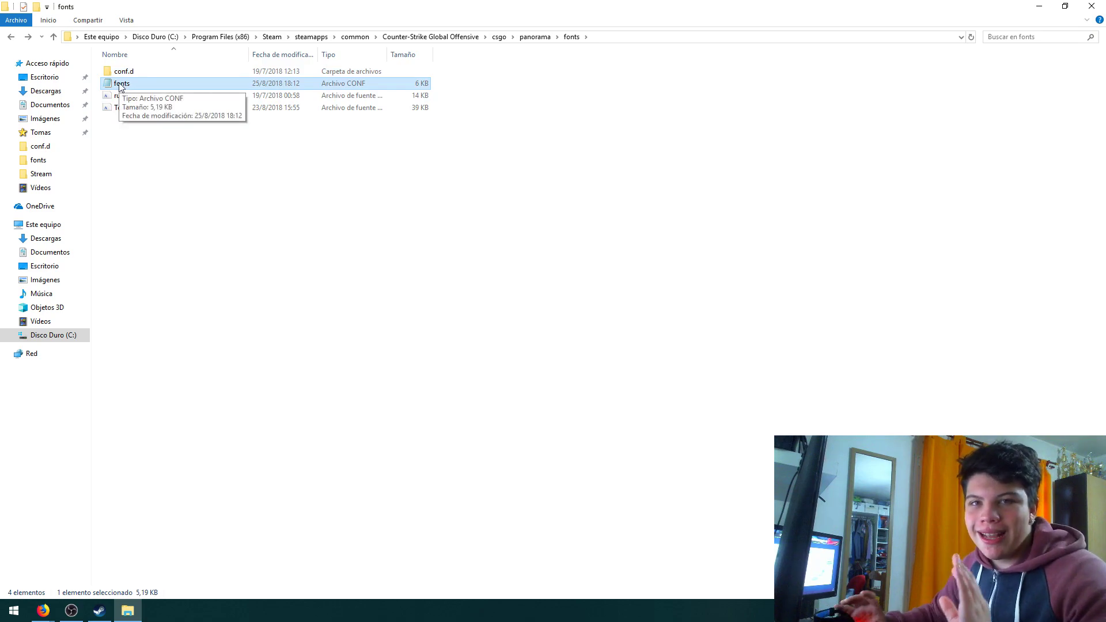
pyautogui.doubleClick(120, 84)
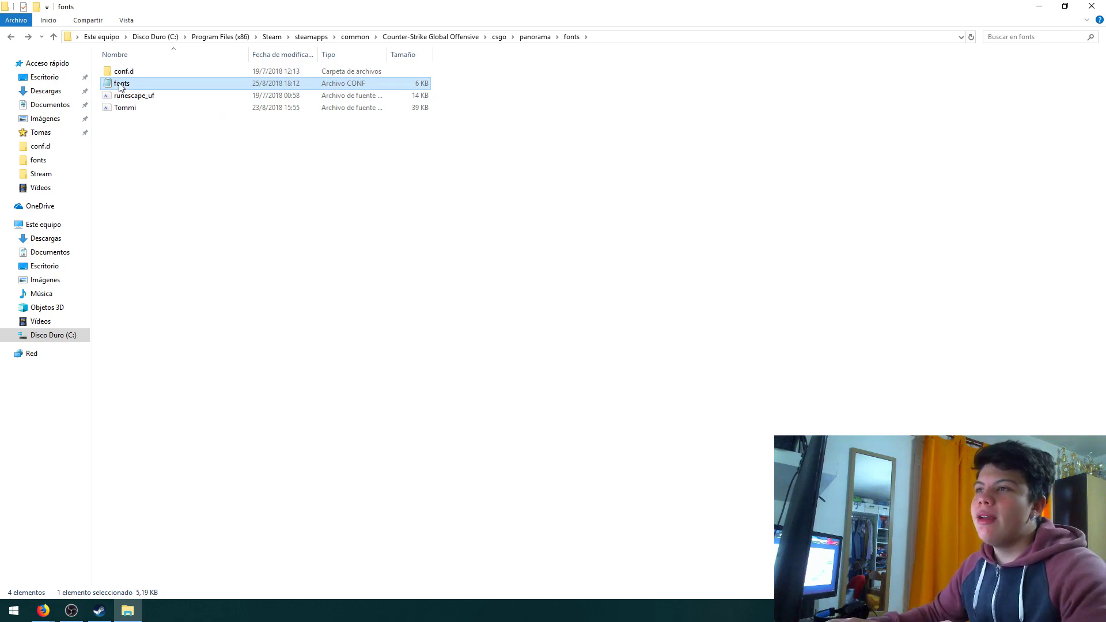
pyautogui.moveTo(339, 137); pyautogui.dragTo(317, 98)
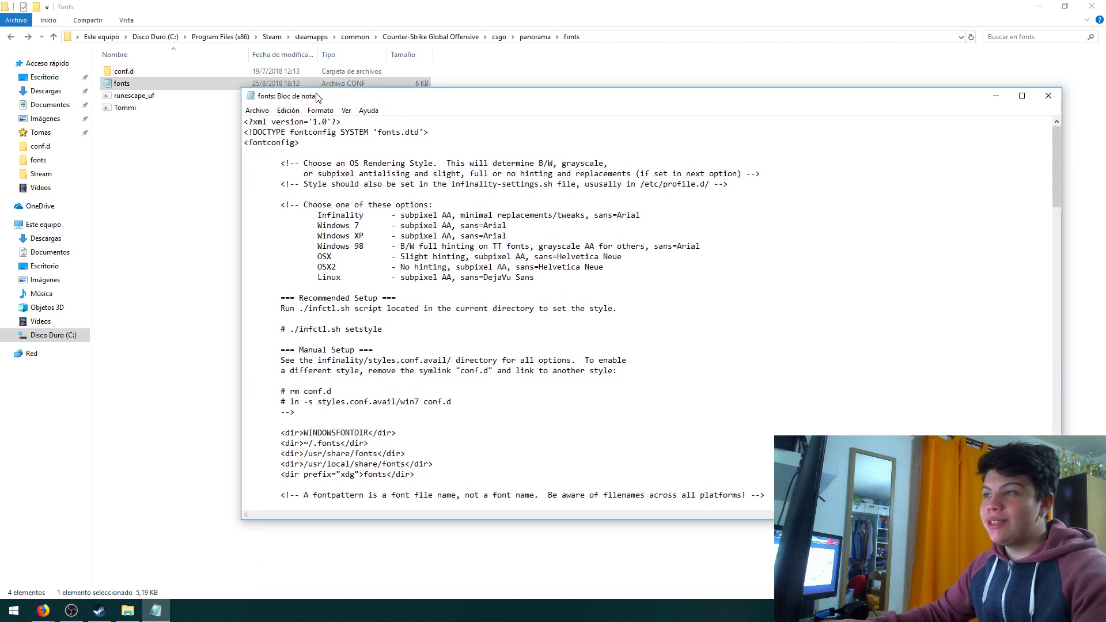
# Step: Replace every RuneScape UF in the fonts configuration file with Tommi, and close the replace dialog
pyautogui.hotkey('ctrl', 'h')
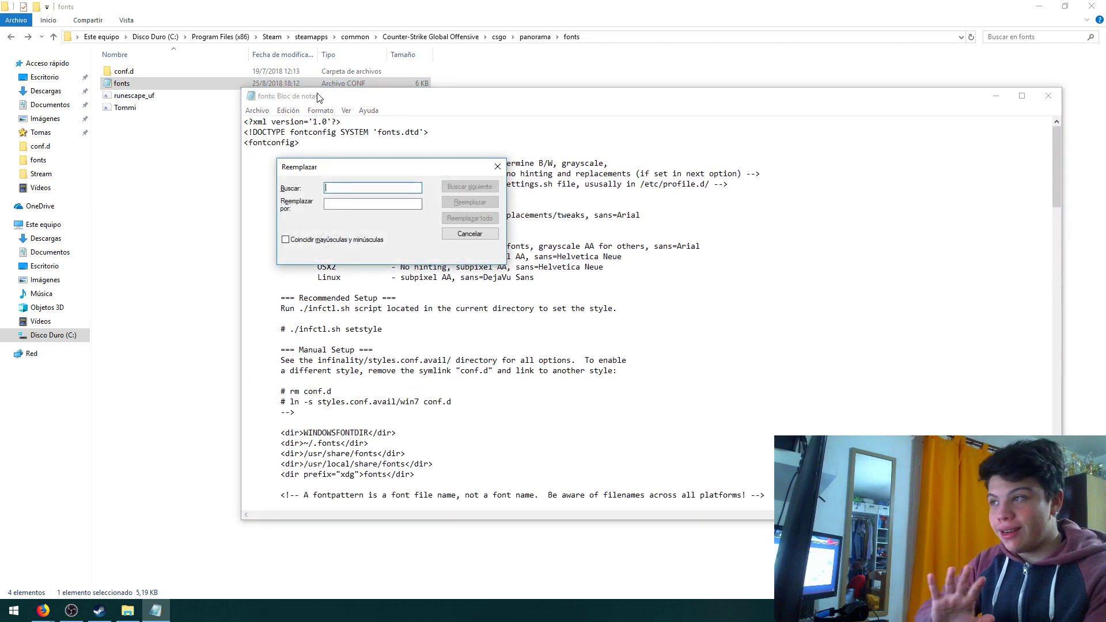
pyautogui.moveTo(365, 163); pyautogui.dragTo(507, 123)
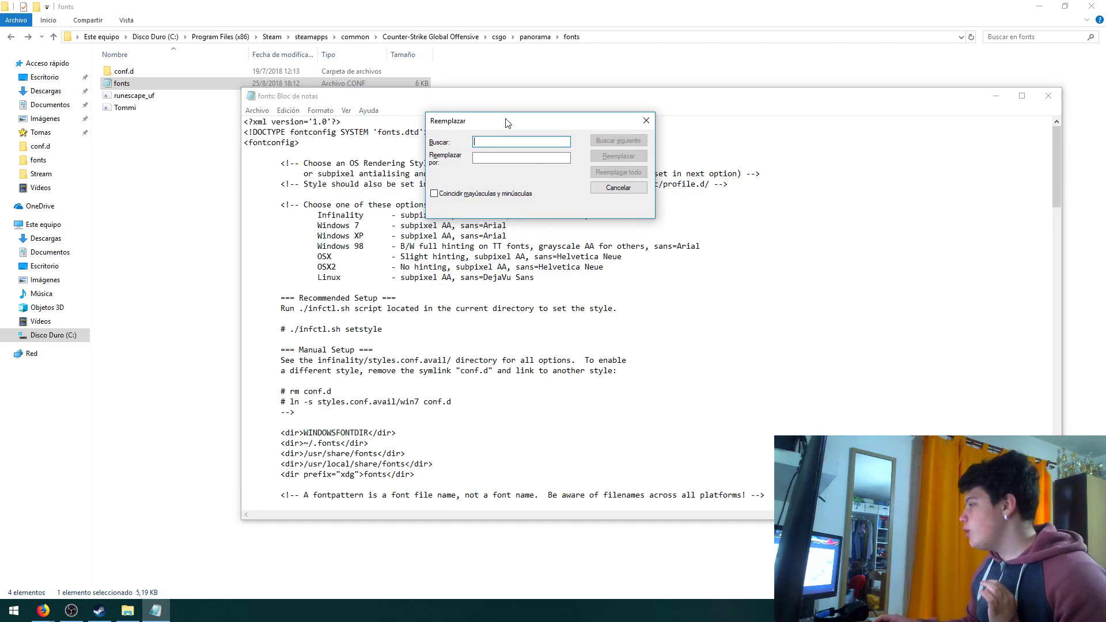
pyautogui.write('Ru')
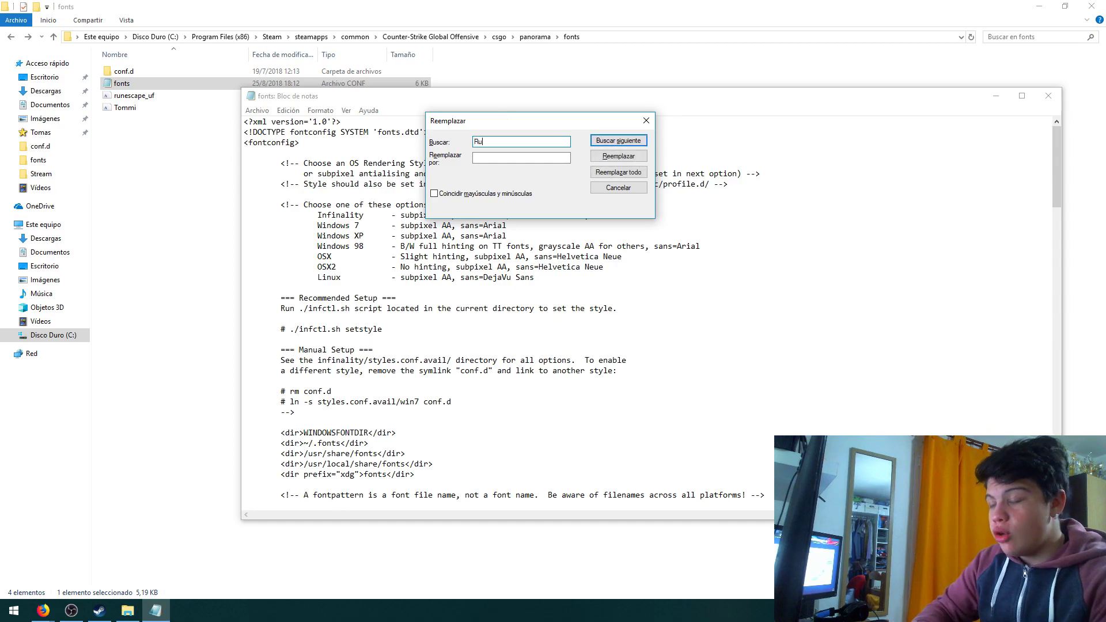
pyautogui.write('neScape UF')
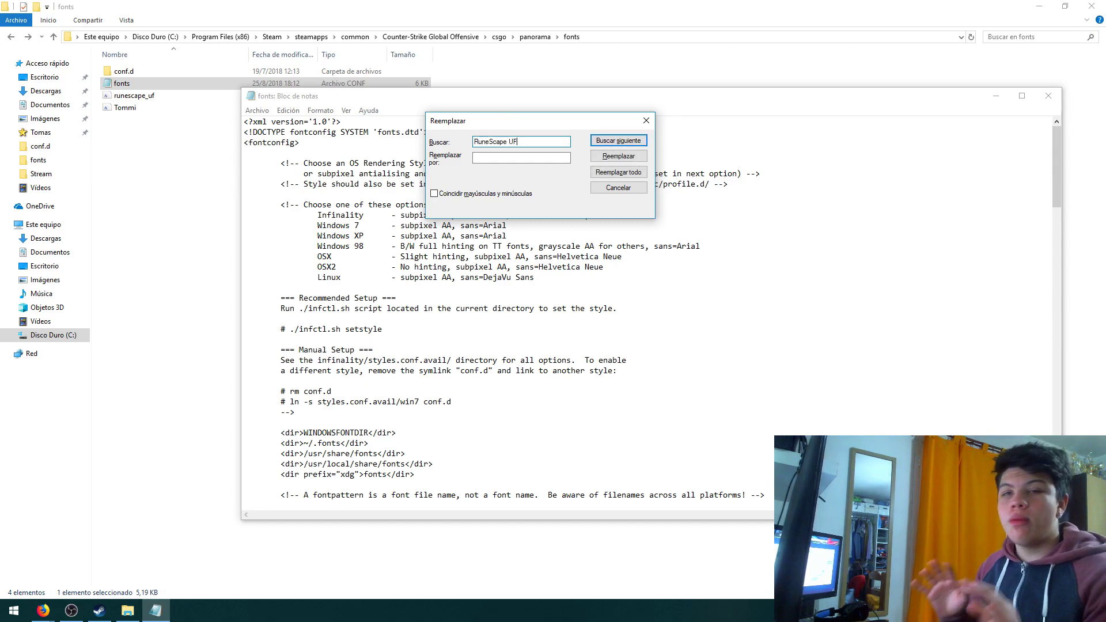
pyautogui.click(496, 158)
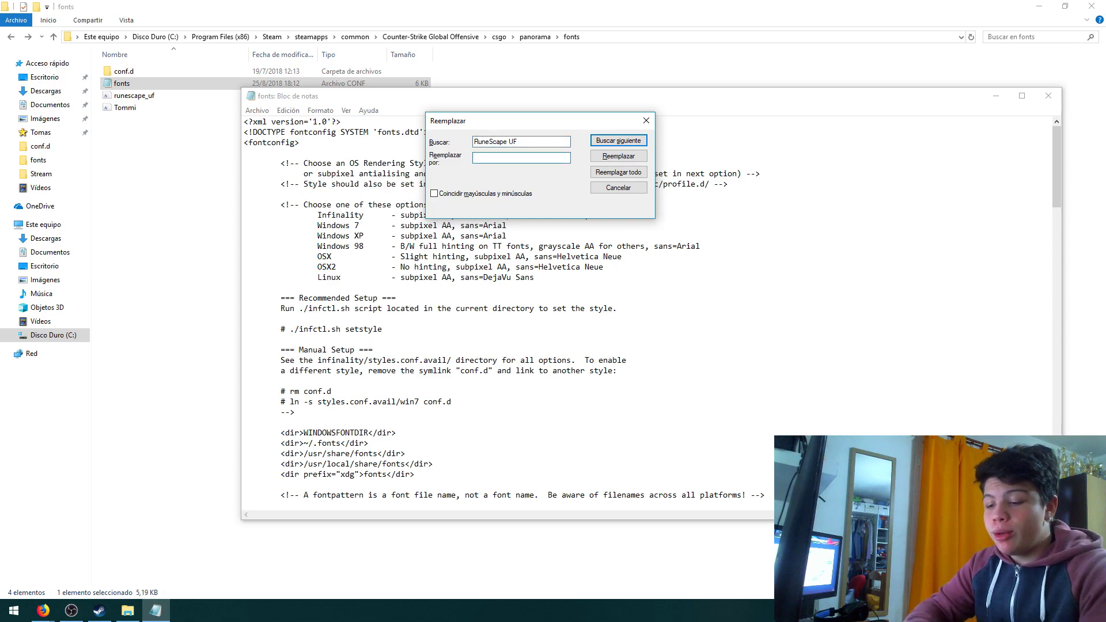
pyautogui.write('Tommio')
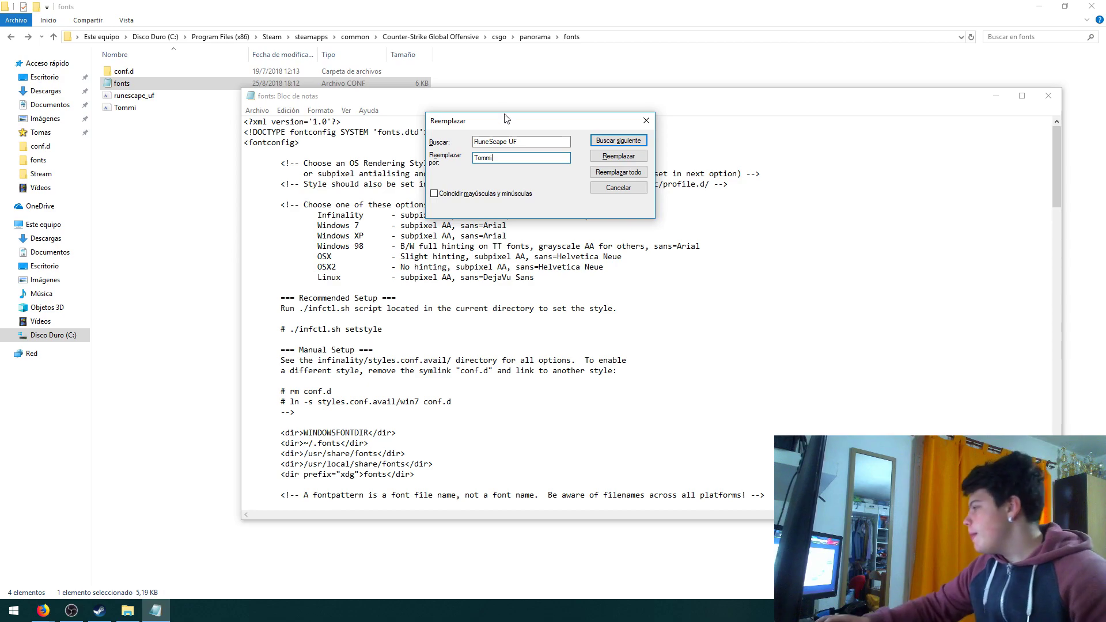
pyautogui.click(616, 174)
pyautogui.click(616, 173)
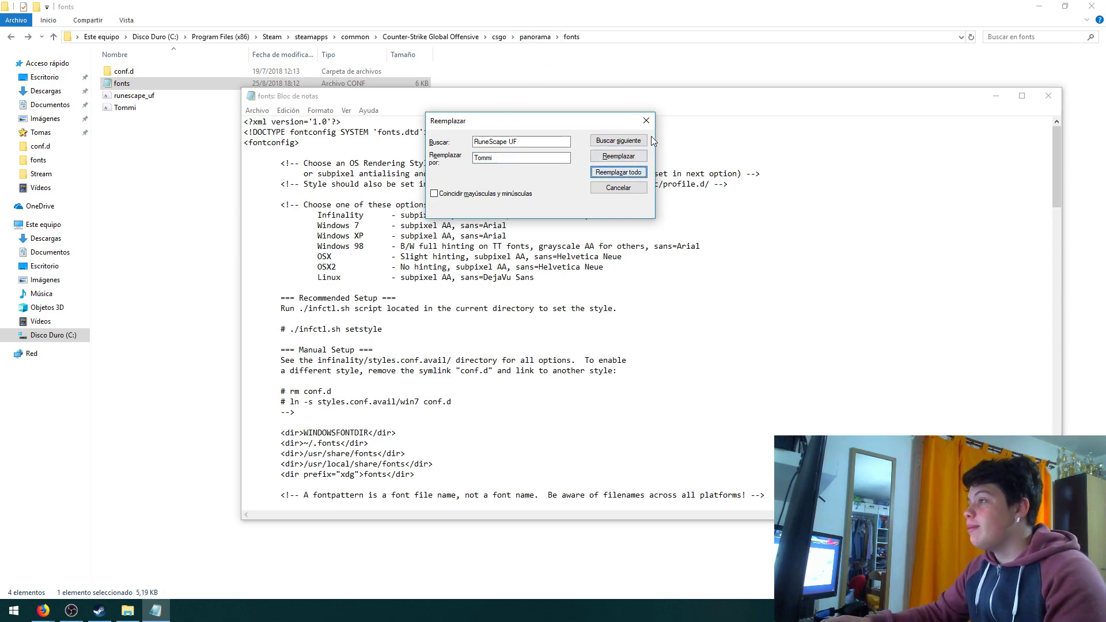
pyautogui.click(643, 128)
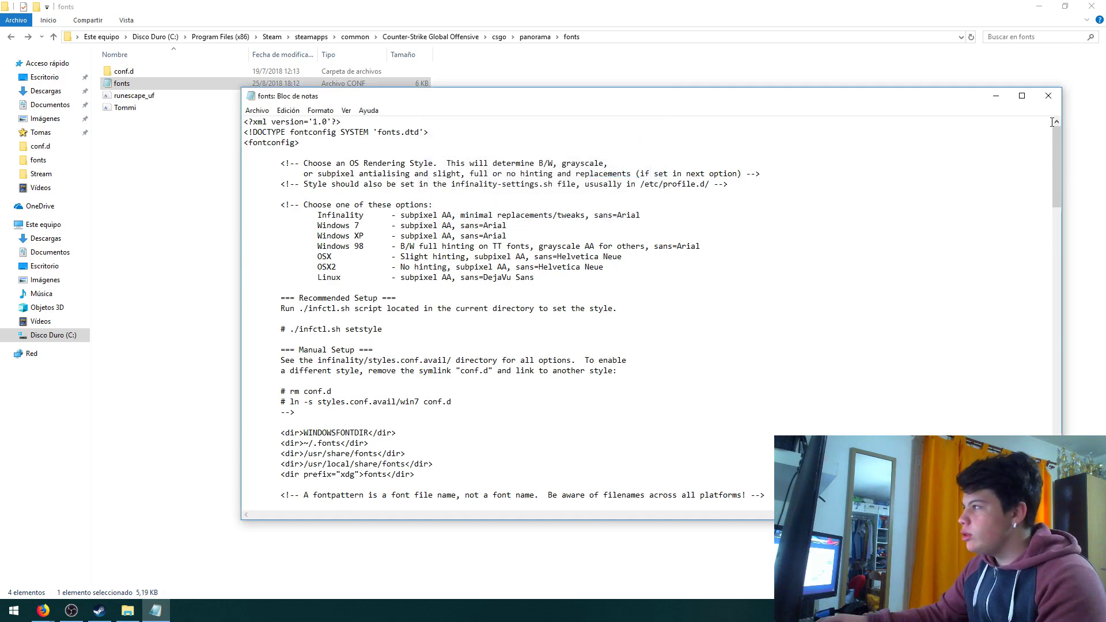
# Step: Reopen the fonts configuration file and enter runescape_uf as the text to find for a replacement
pyautogui.click(1049, 95)
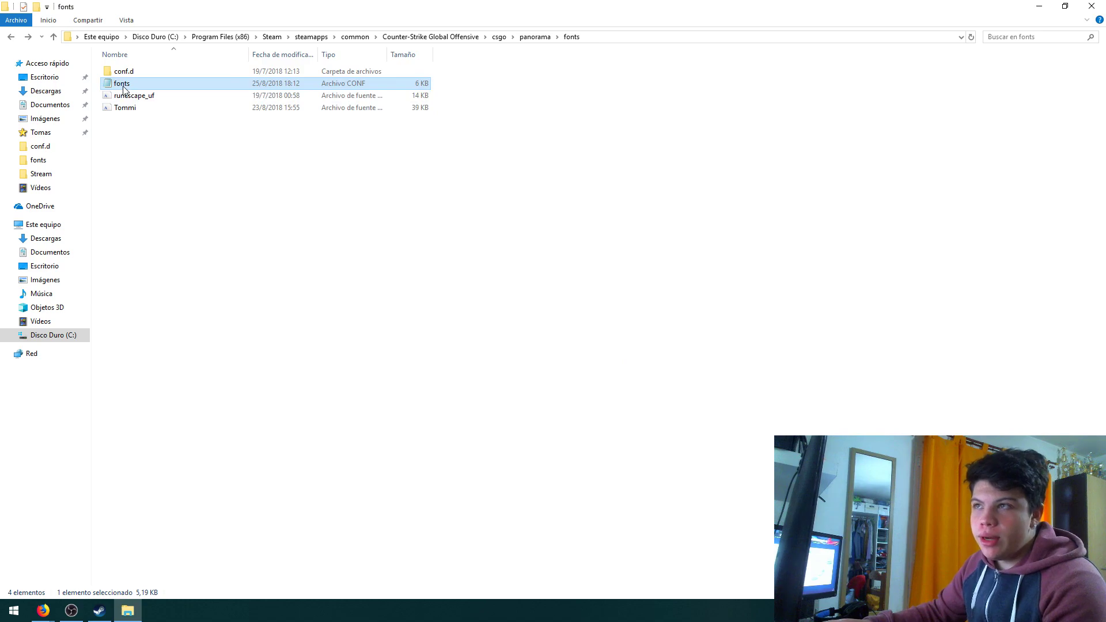
pyautogui.doubleClick(145, 84)
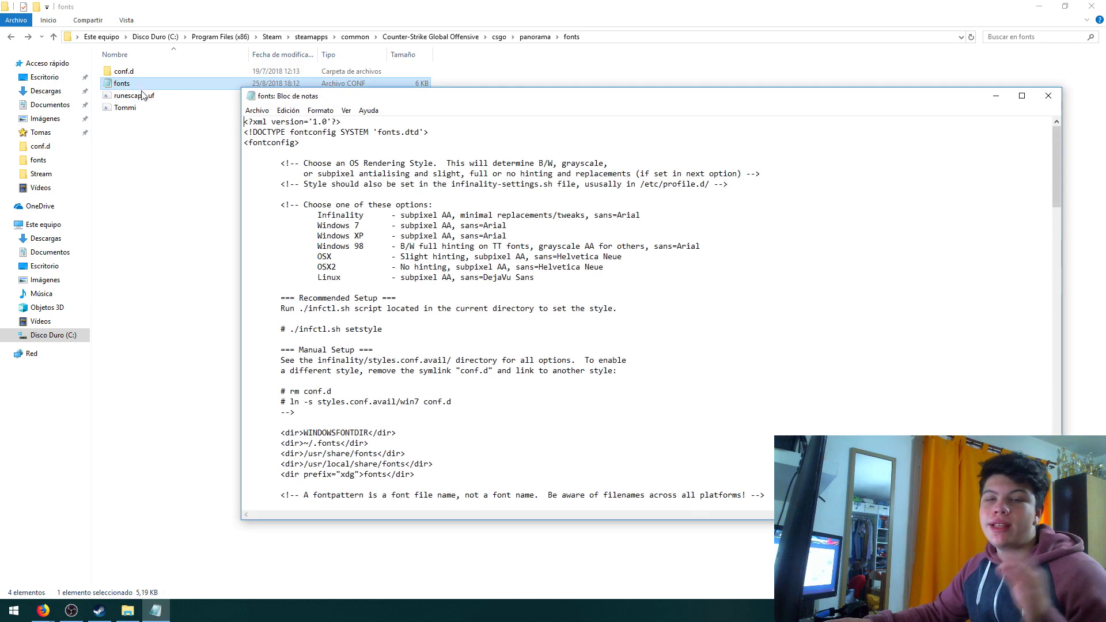
pyautogui.click(257, 110)
pyautogui.click(257, 110)
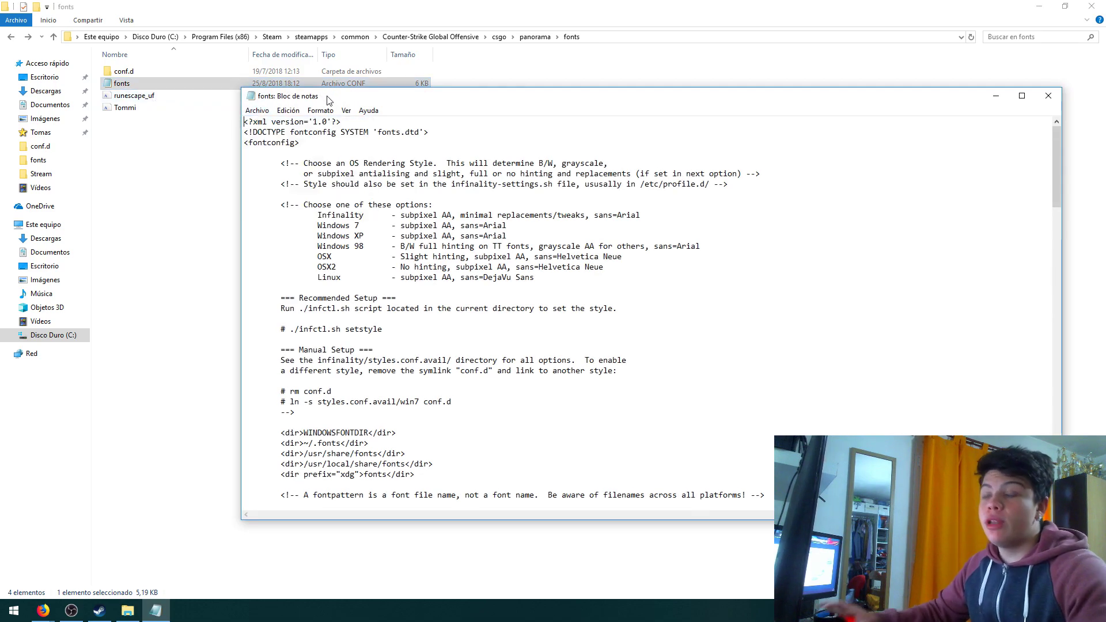
pyautogui.hotkey('ctrl', 'h')
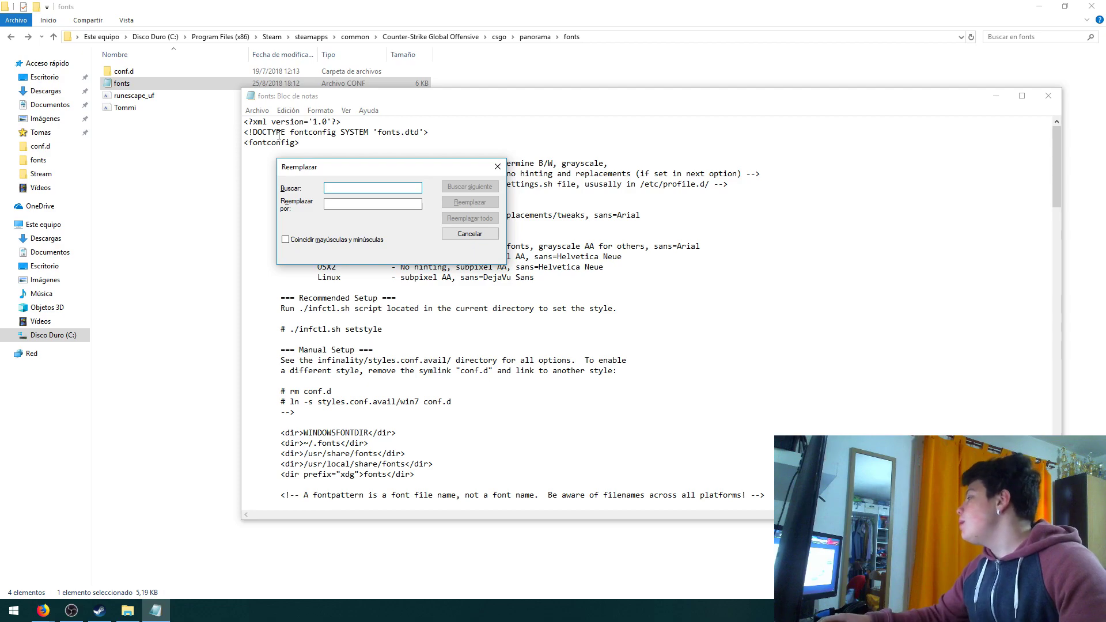
pyautogui.write('rune')
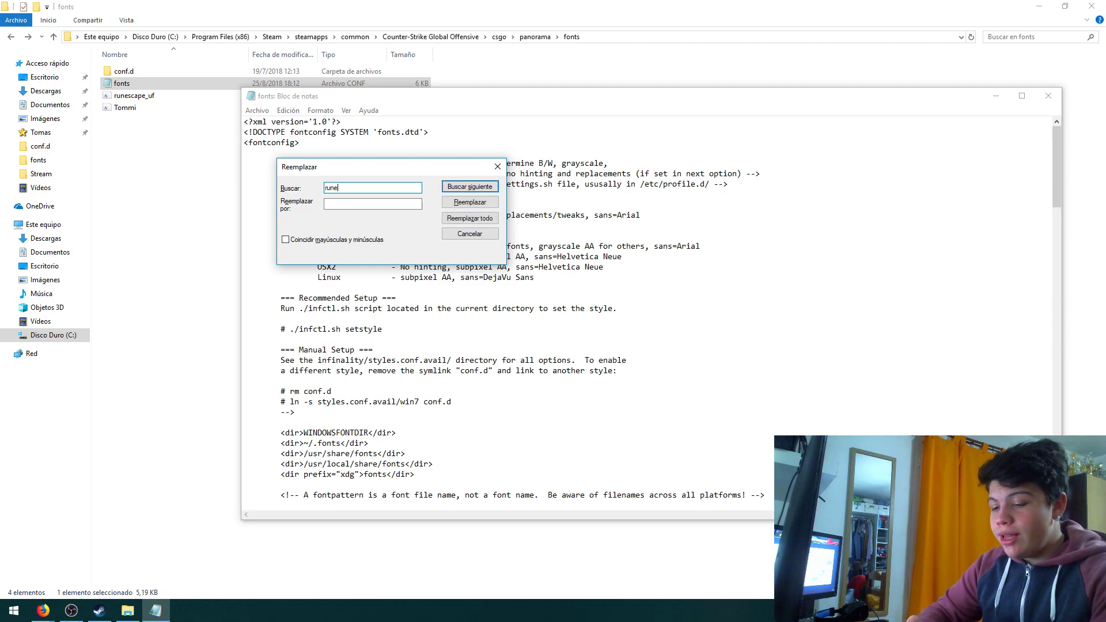
pyautogui.write('scape_uf')
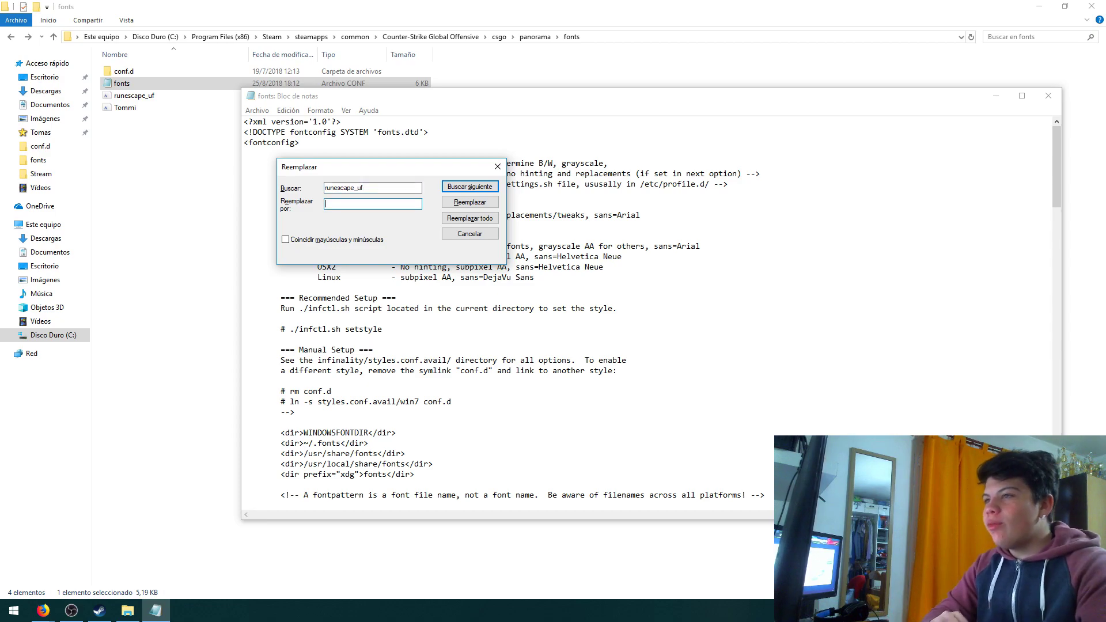
# Step: Check the Tommi font file's name in the fonts folder, and return to the replace dialog
pyautogui.click(126, 110)
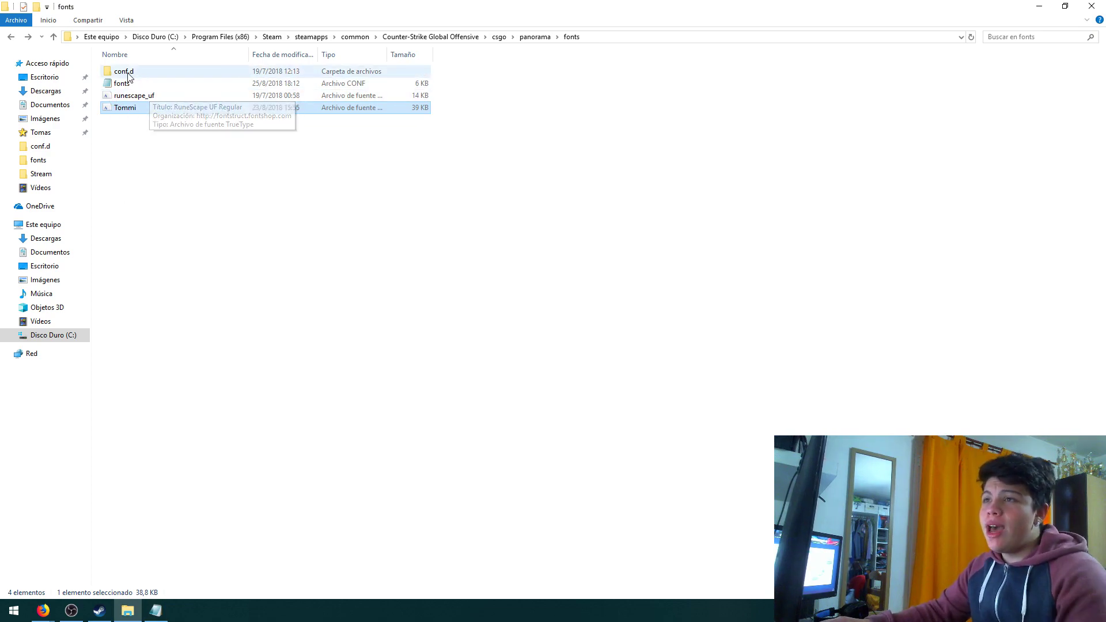
pyautogui.moveTo(108, 125); pyautogui.dragTo(507, 109)
pyautogui.click(112, 127)
pyautogui.moveTo(112, 128); pyautogui.dragTo(152, 107)
pyautogui.click(156, 611)
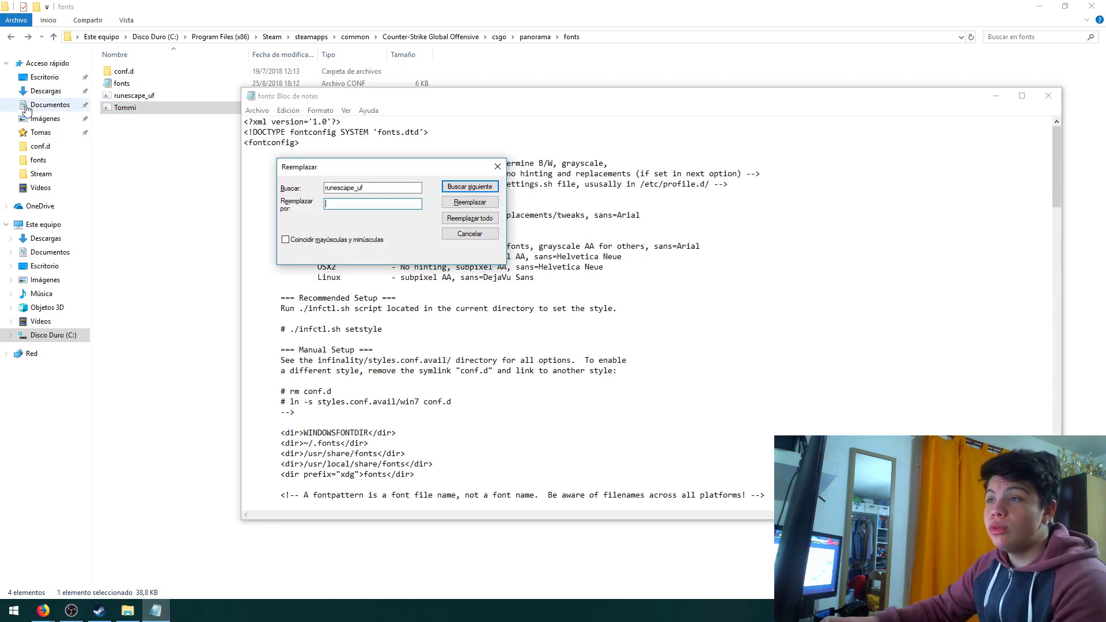
# Step: Try to replace runescape_uf with Tommi in the fonts configuration file, and close the dialog and the file
pyautogui.click(365, 207)
pyautogui.write('Tommi')
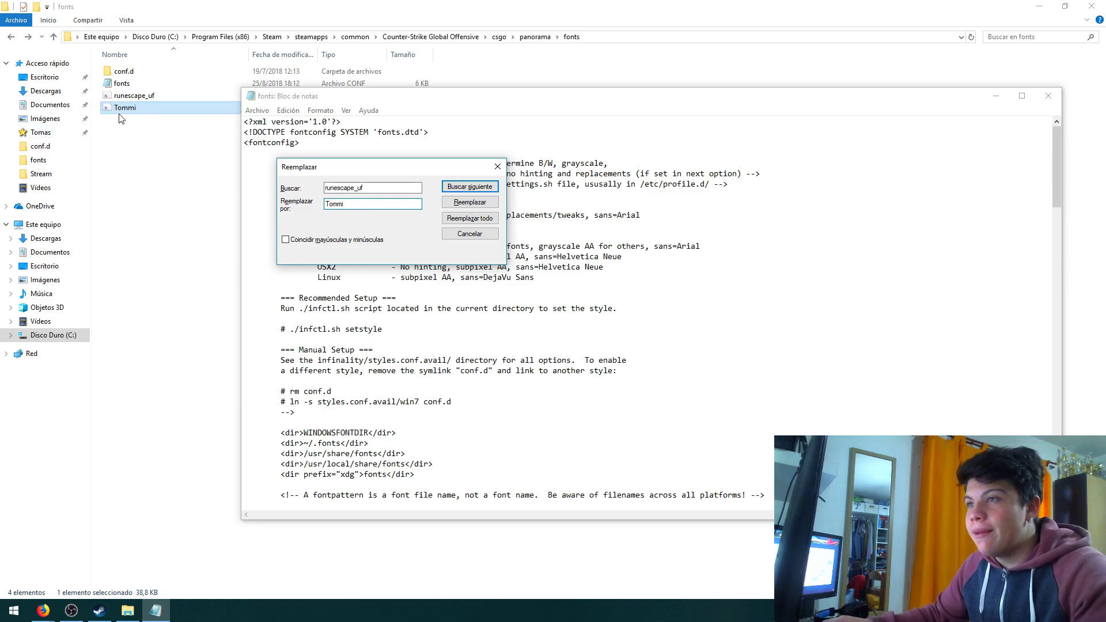
pyautogui.click(471, 207)
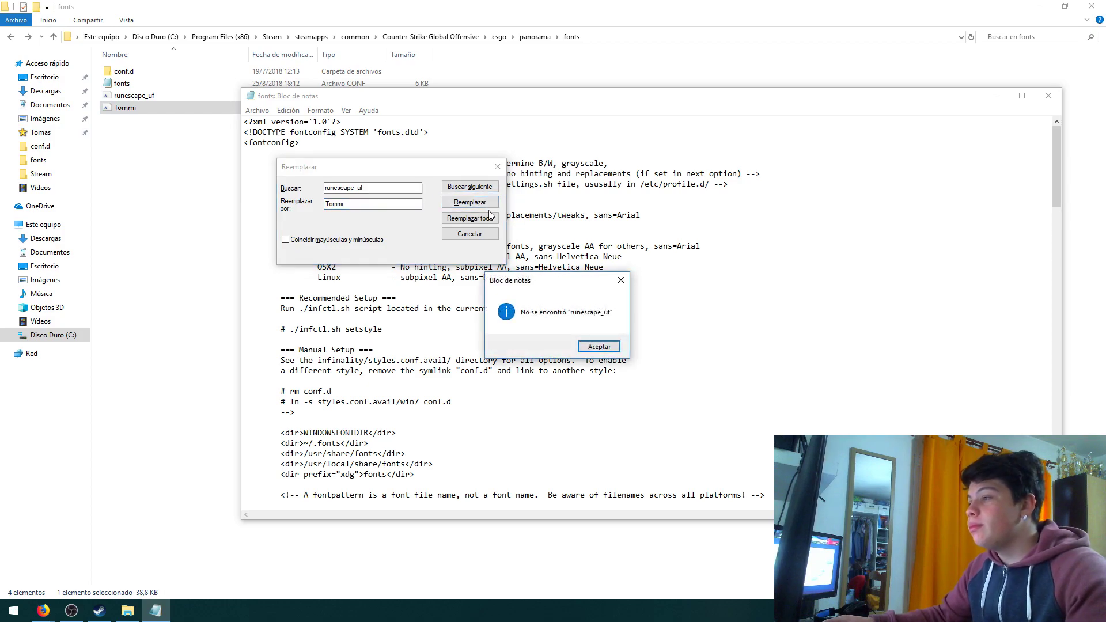
pyautogui.click(607, 351)
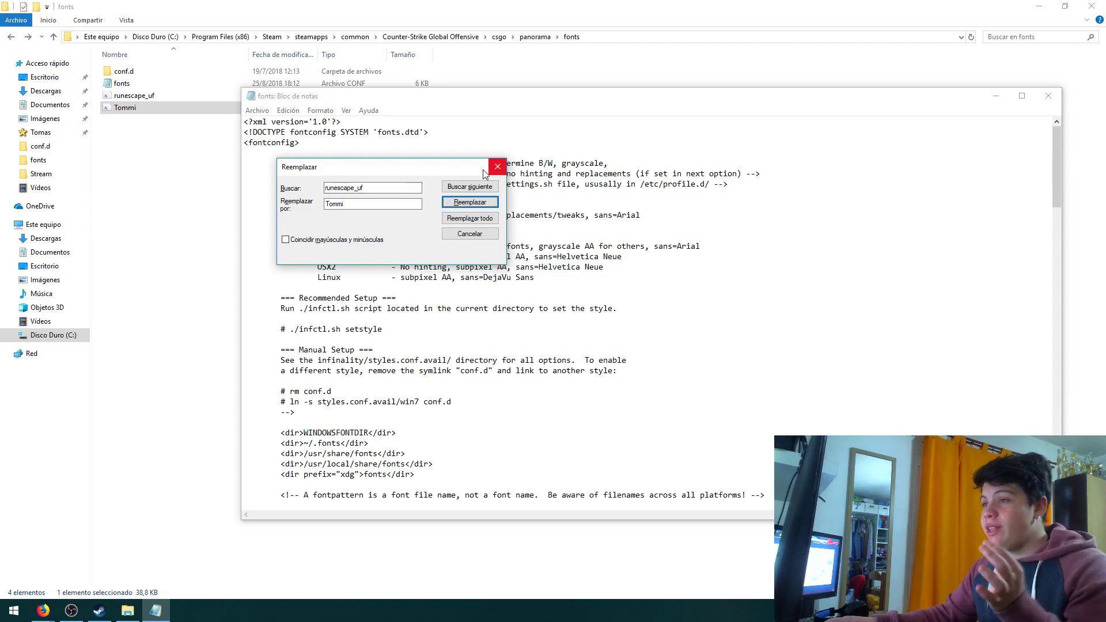
pyautogui.click(334, 189)
pyautogui.moveTo(334, 190); pyautogui.dragTo(357, 193)
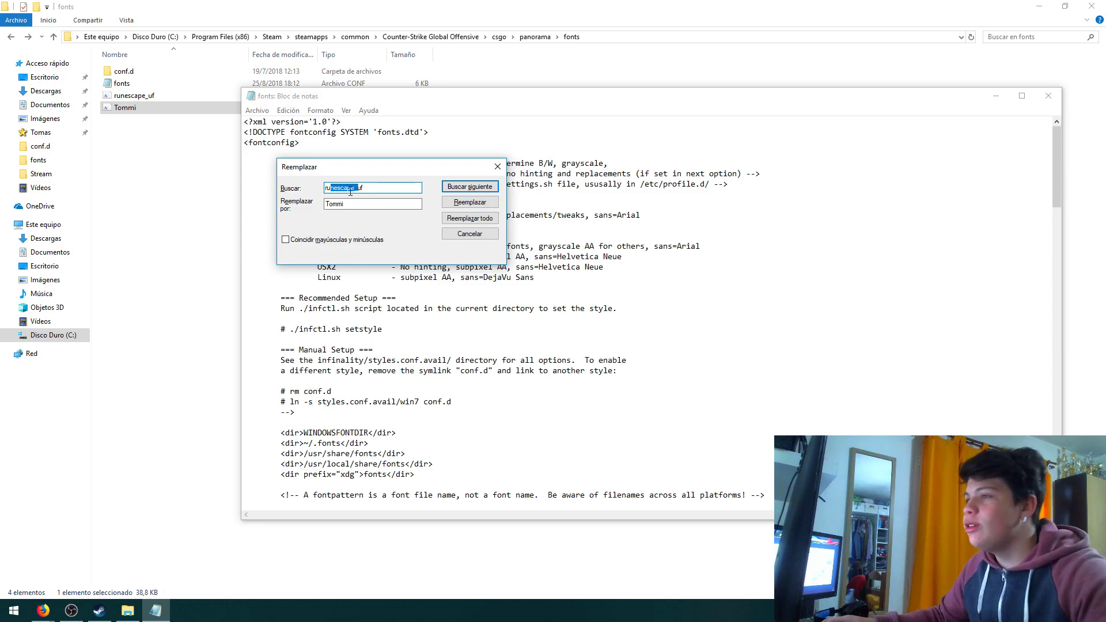
pyautogui.click(361, 188)
pyautogui.press('Tab')
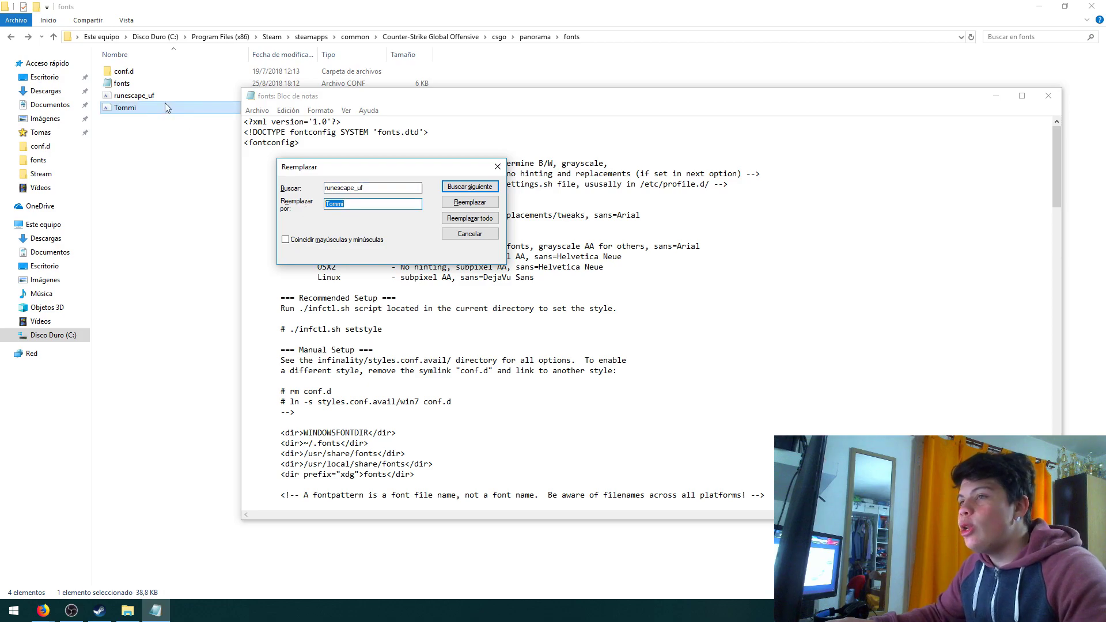
pyautogui.click(499, 167)
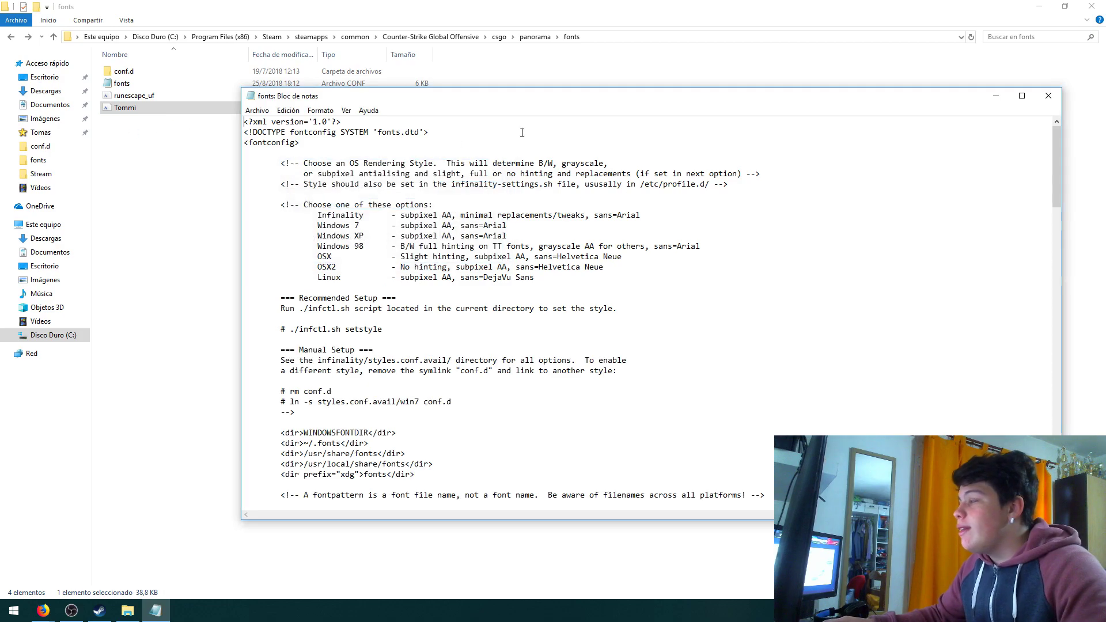
pyautogui.click(1050, 96)
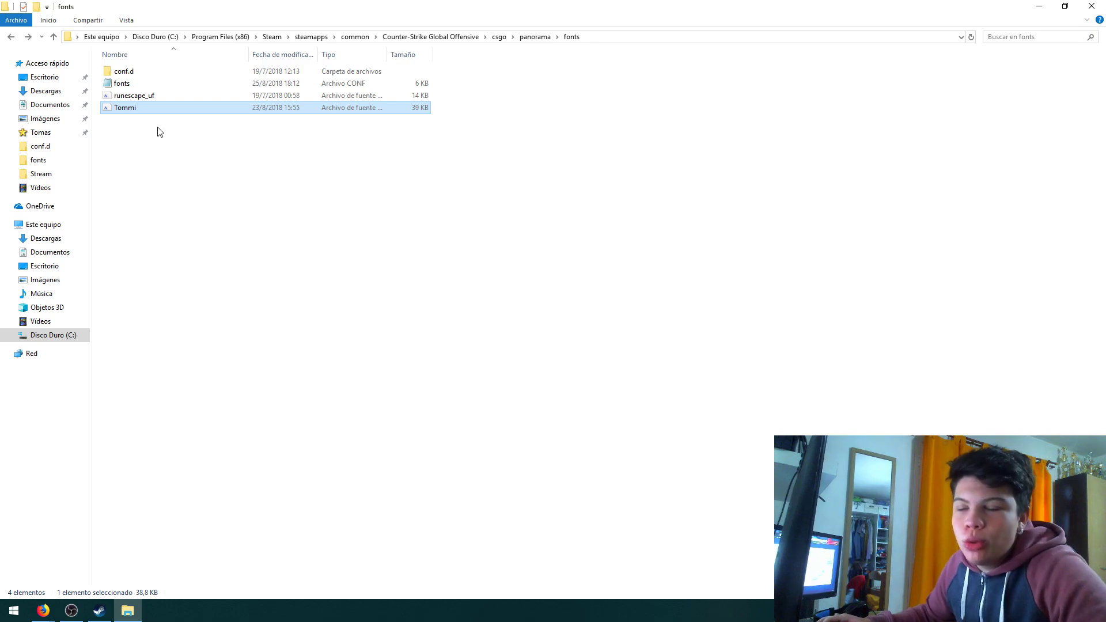
# Step: Reopen the fonts configuration file, replace every 1.2 with 1.0, and close the file
pyautogui.click(127, 84)
pyautogui.doubleClick(127, 84)
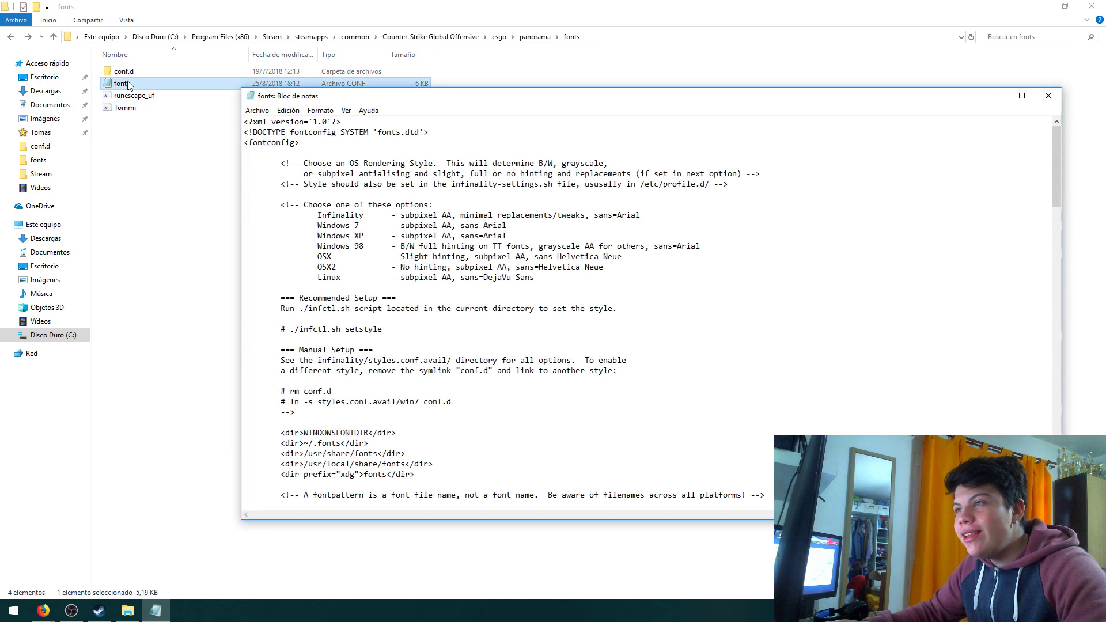
pyautogui.hotkey('ctrl', 'h')
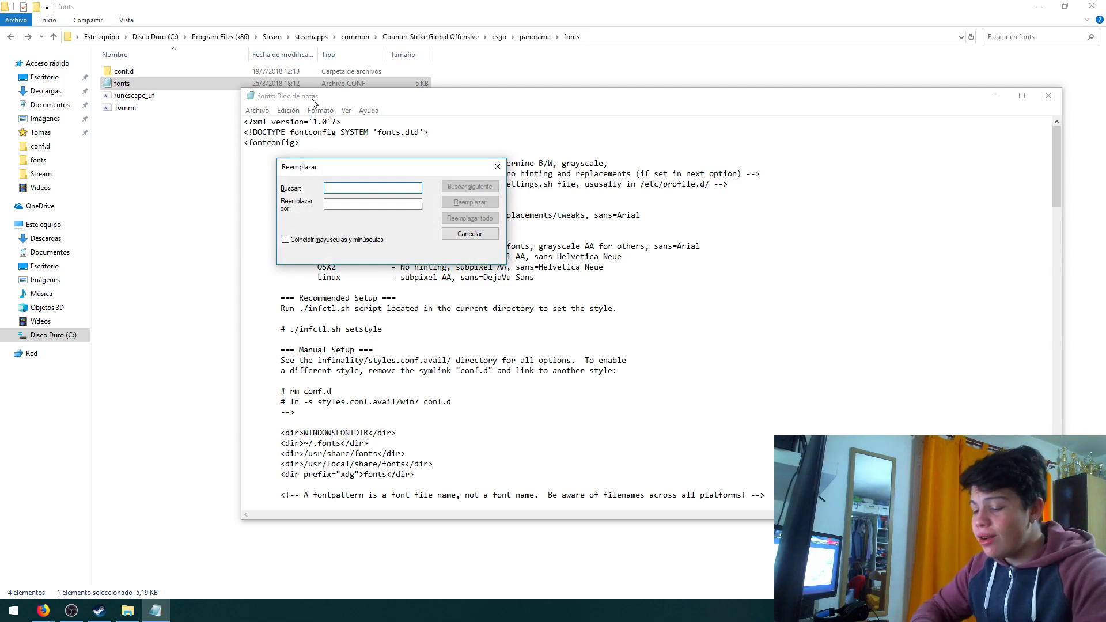
pyautogui.write('1.2')
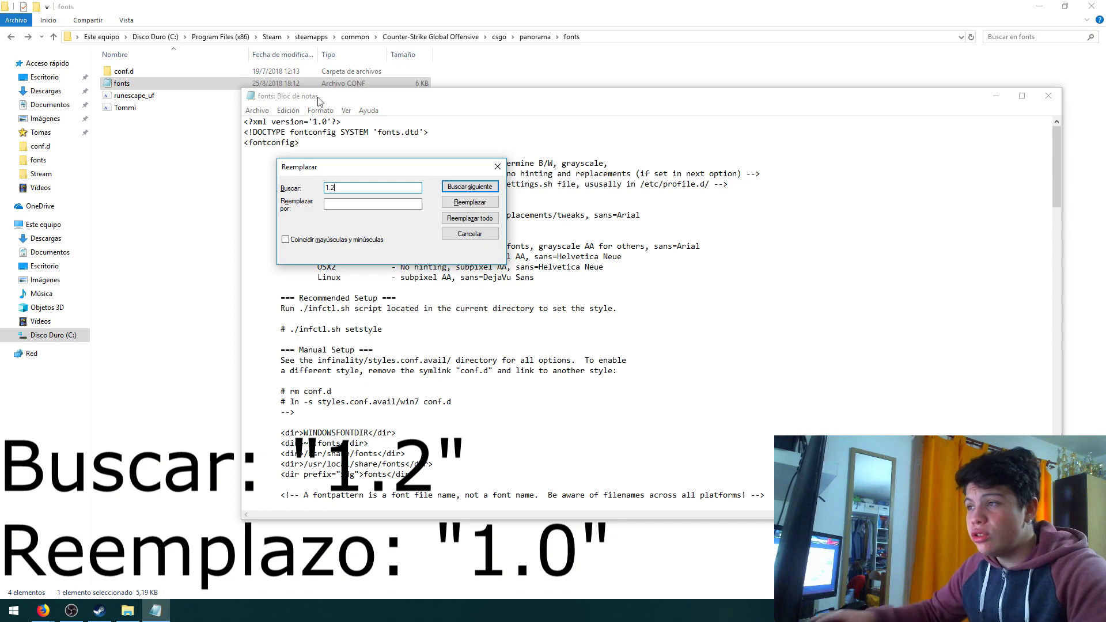
pyautogui.click(343, 203)
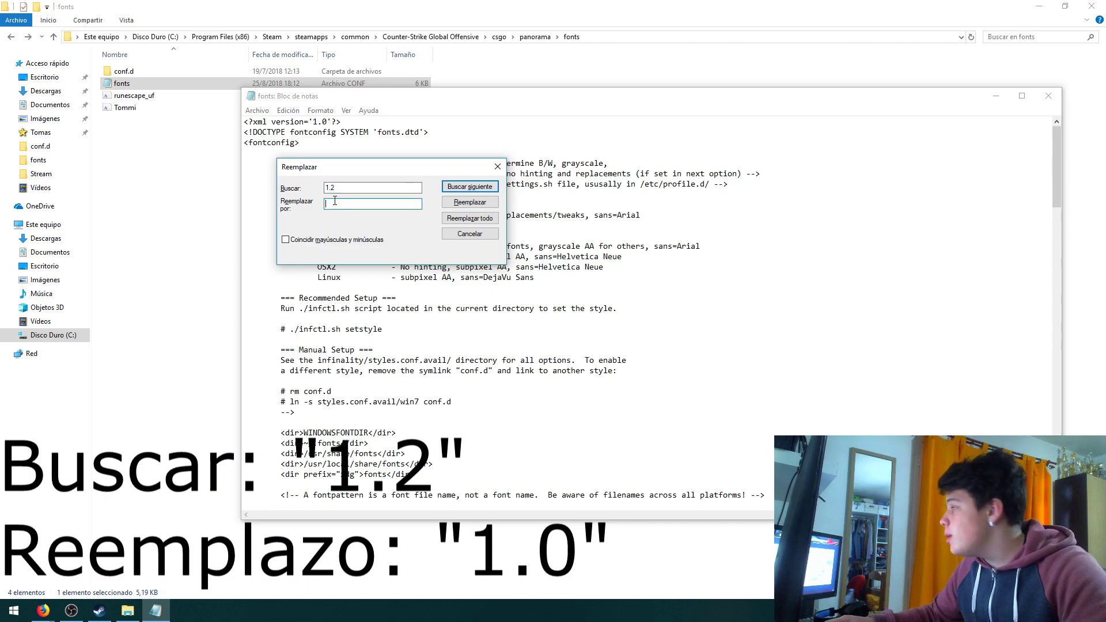
pyautogui.write('1.')
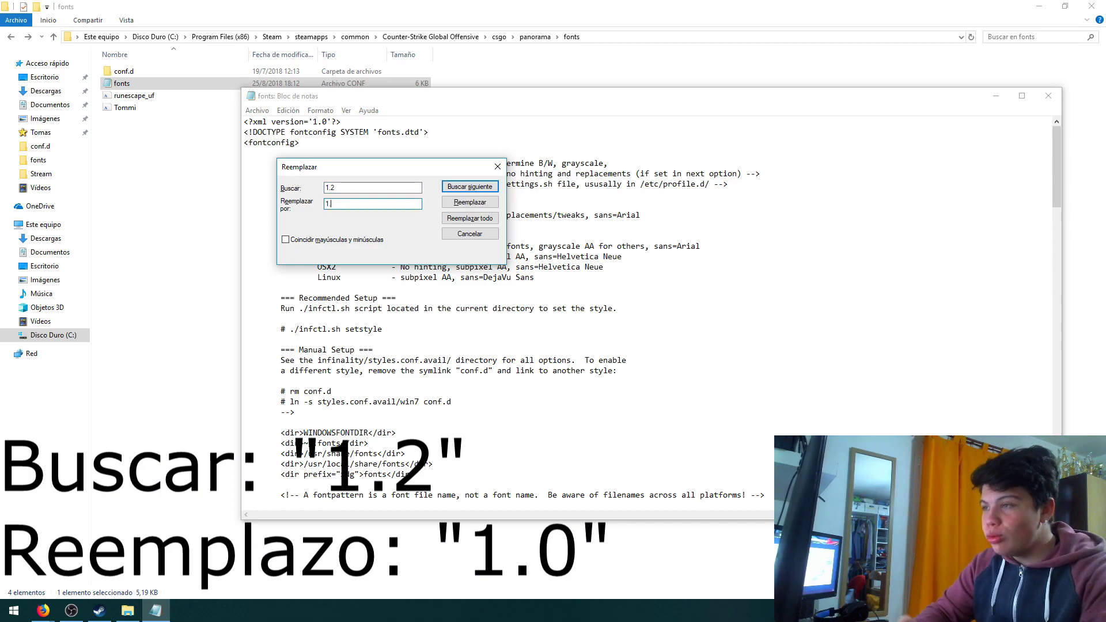
pyautogui.write('0')
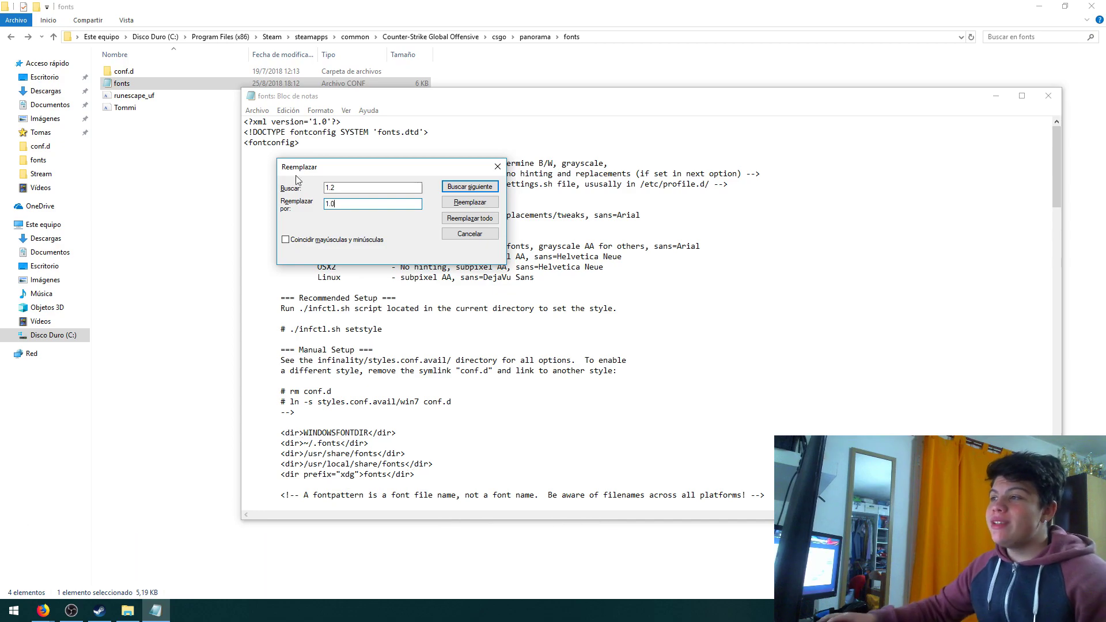
pyautogui.click(456, 221)
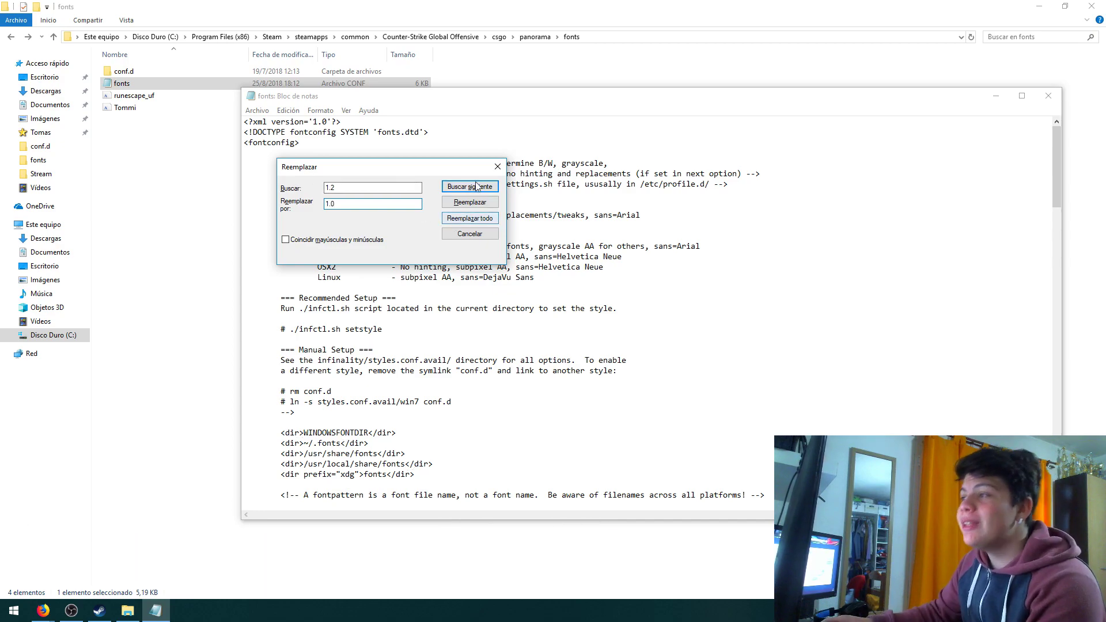
pyautogui.click(497, 167)
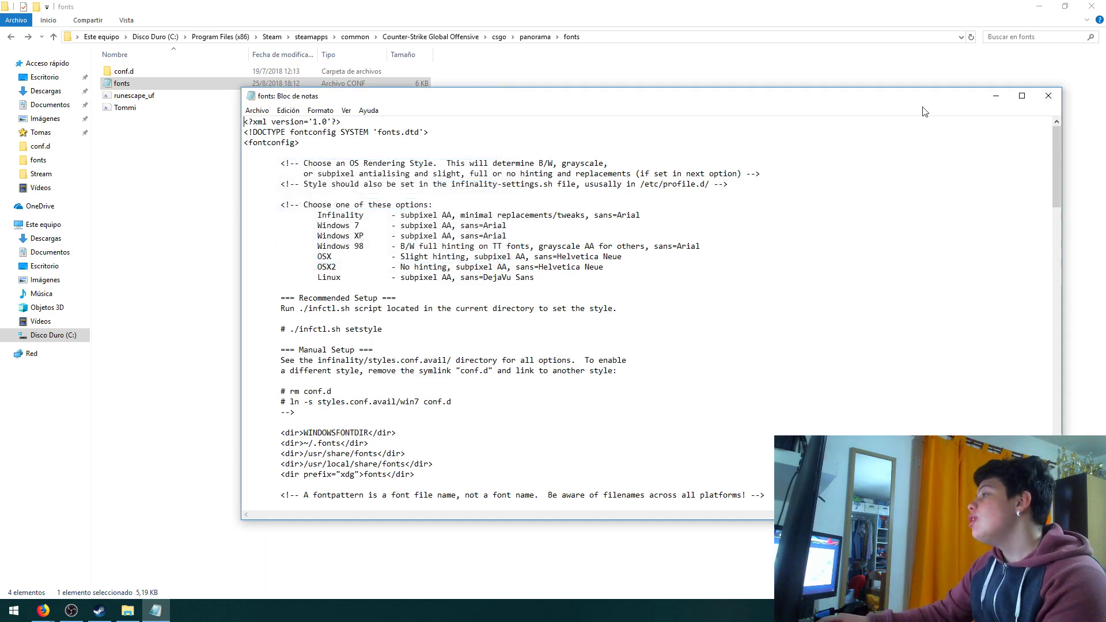
pyautogui.click(1049, 97)
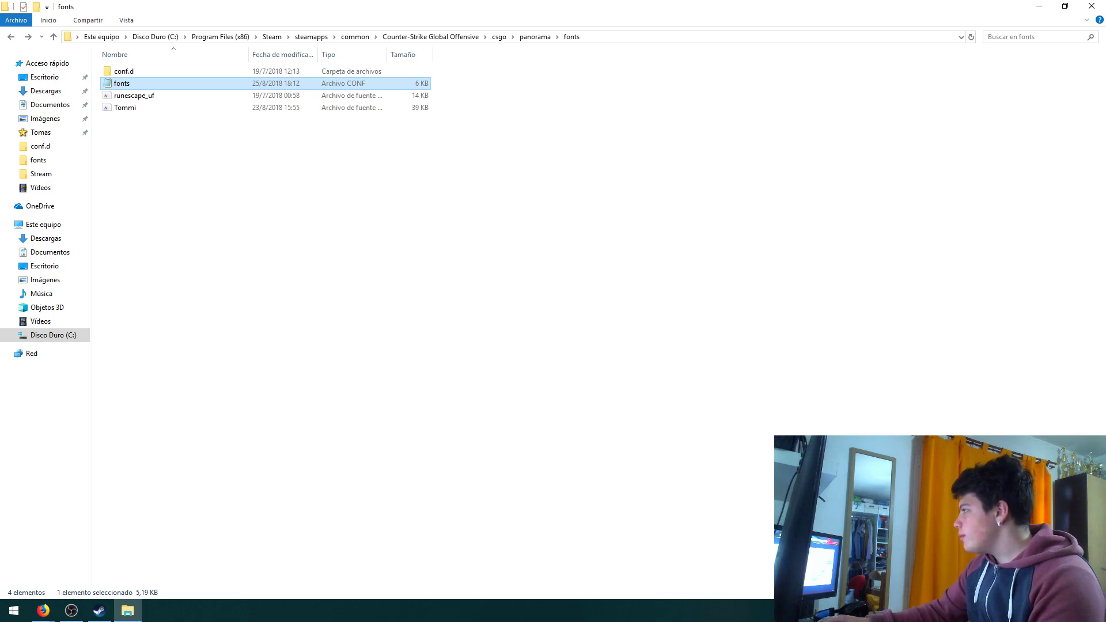
pyautogui.hotkey('alt', 'Tab')
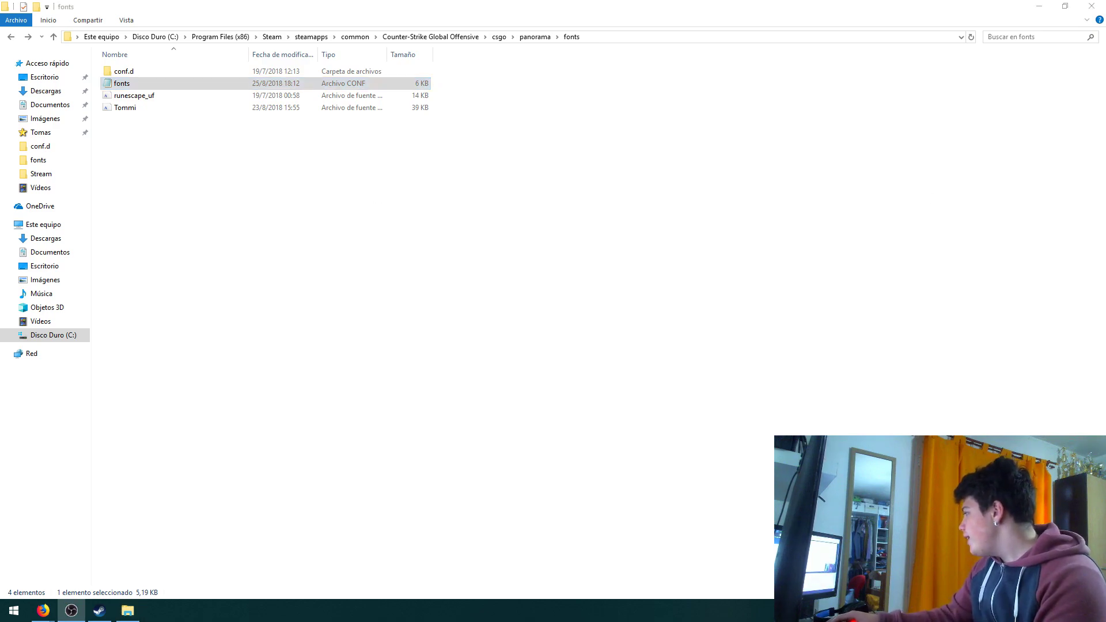